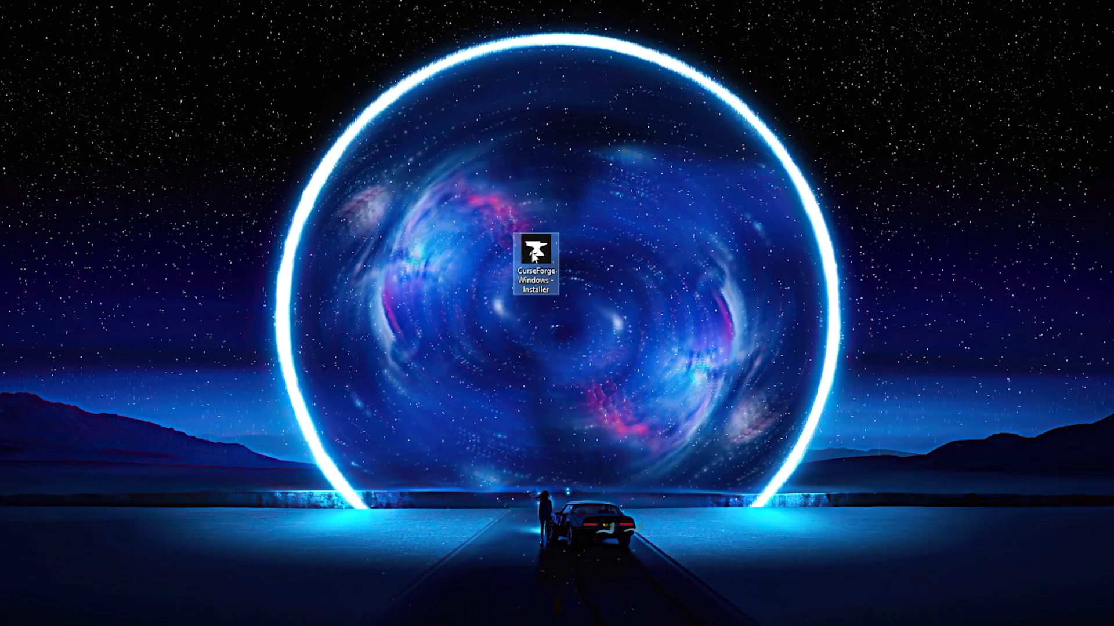
- Run the CurseForge installer, accept the terms of use and privacy policy, and install to the default folder
{"action": "double_click", "coordinate": [536, 250]}
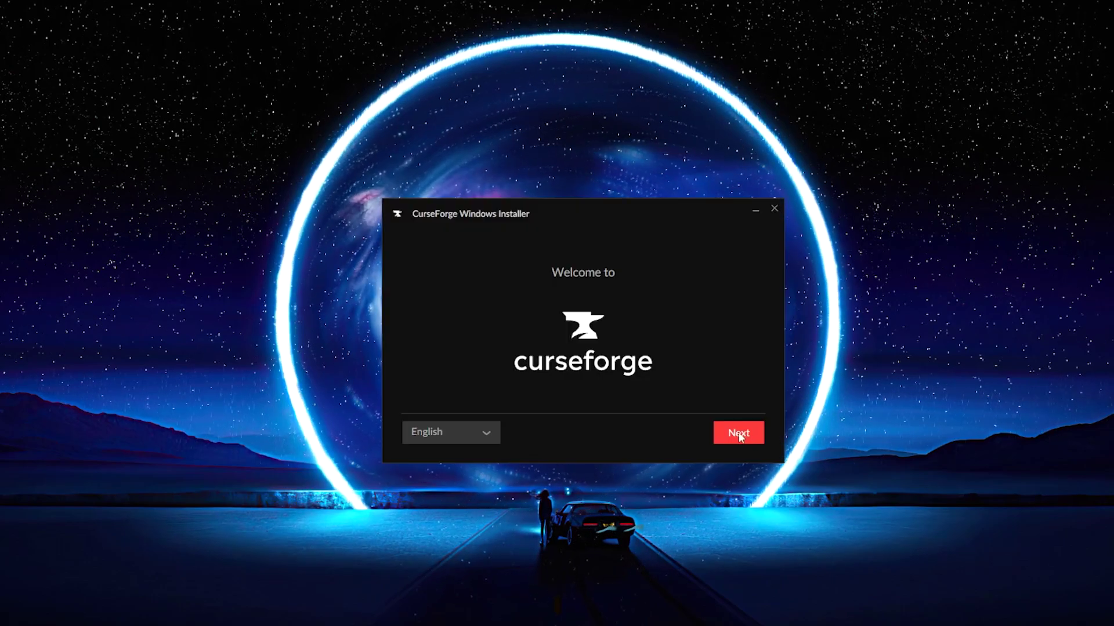
{"action": "left_click", "coordinate": [740, 436]}
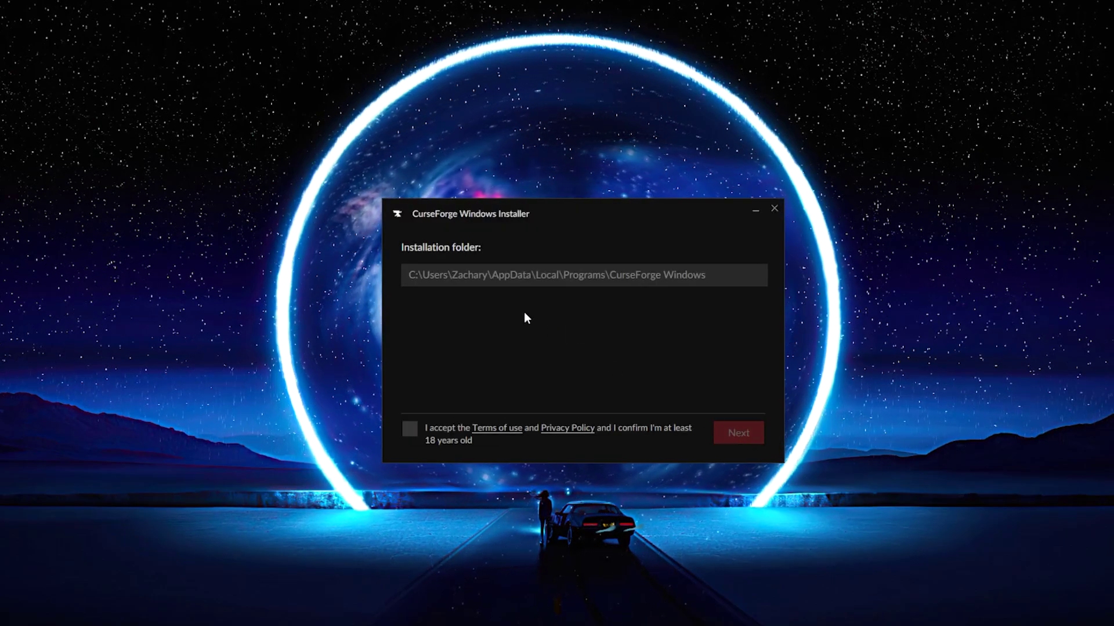
{"action": "left_click", "coordinate": [410, 430]}
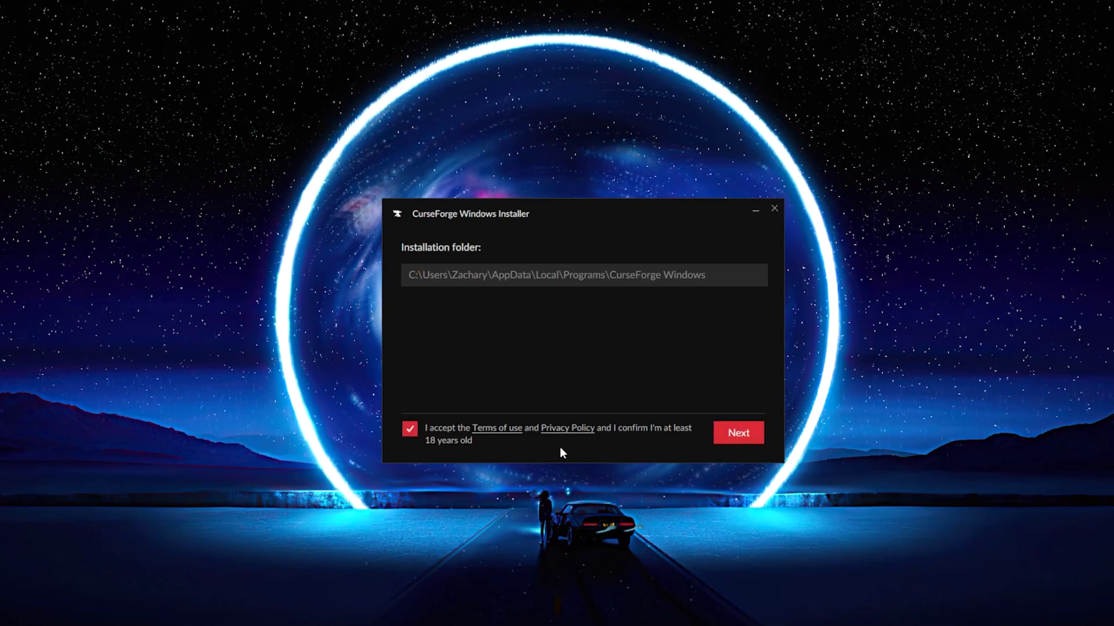
{"action": "left_click", "coordinate": [732, 435]}
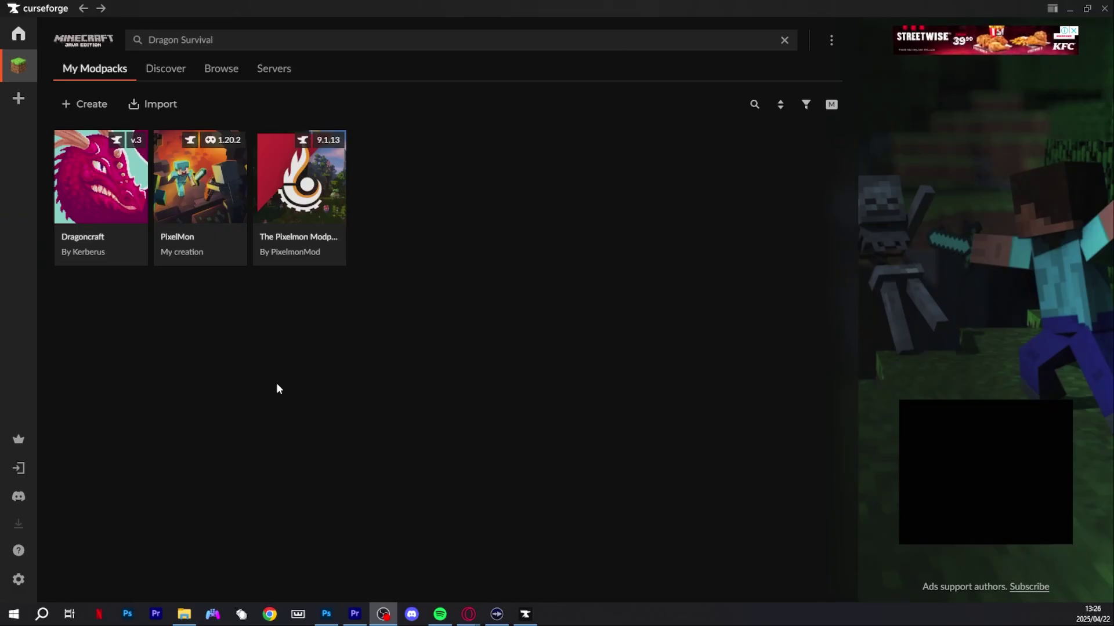
- Search for 'Dragon Survival' and scroll the results to the BlackAuresArt mod
{"action": "left_click", "coordinate": [250, 40]}
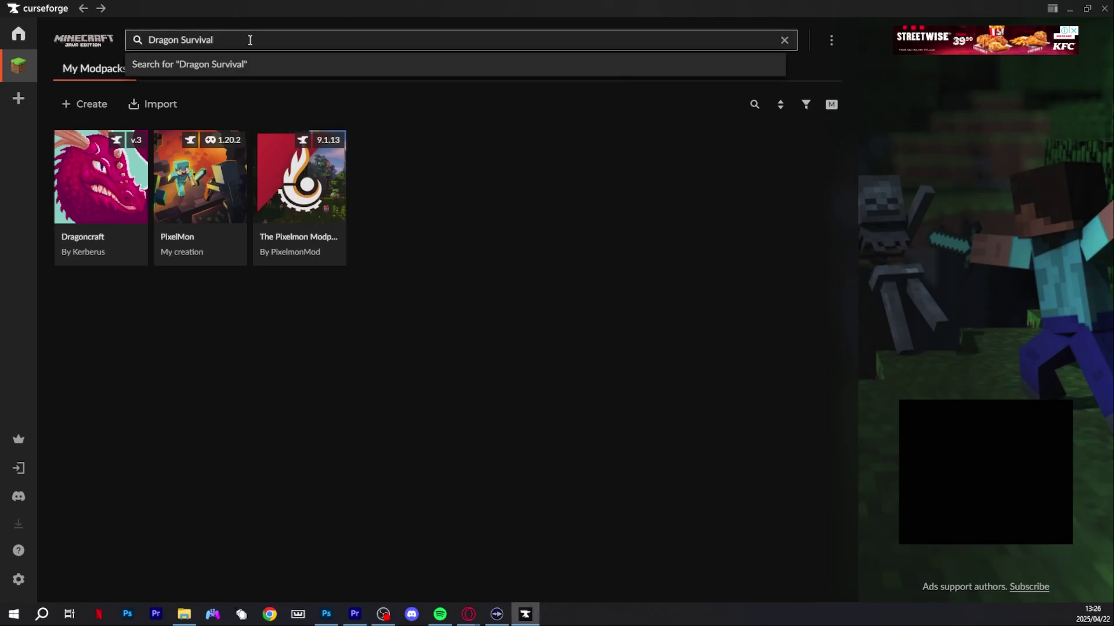
{"action": "key", "text": "Return"}
{"action": "scroll", "coordinate": [245, 215], "scroll_direction": "down", "scroll_amount": 4}
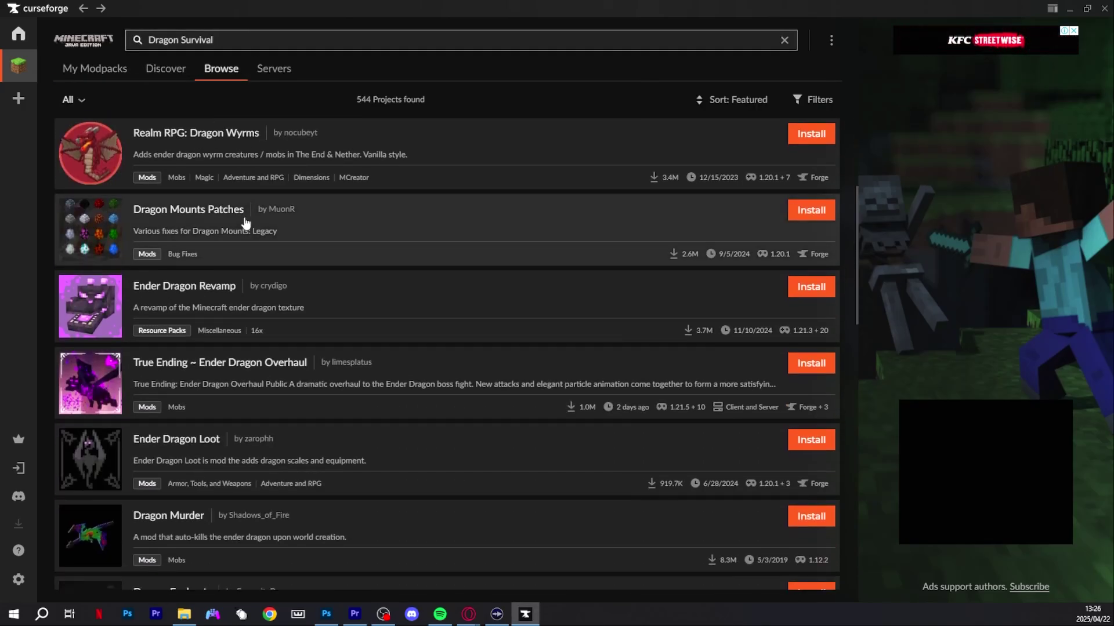
{"action": "scroll", "coordinate": [245, 222], "scroll_direction": "down", "scroll_amount": 10}
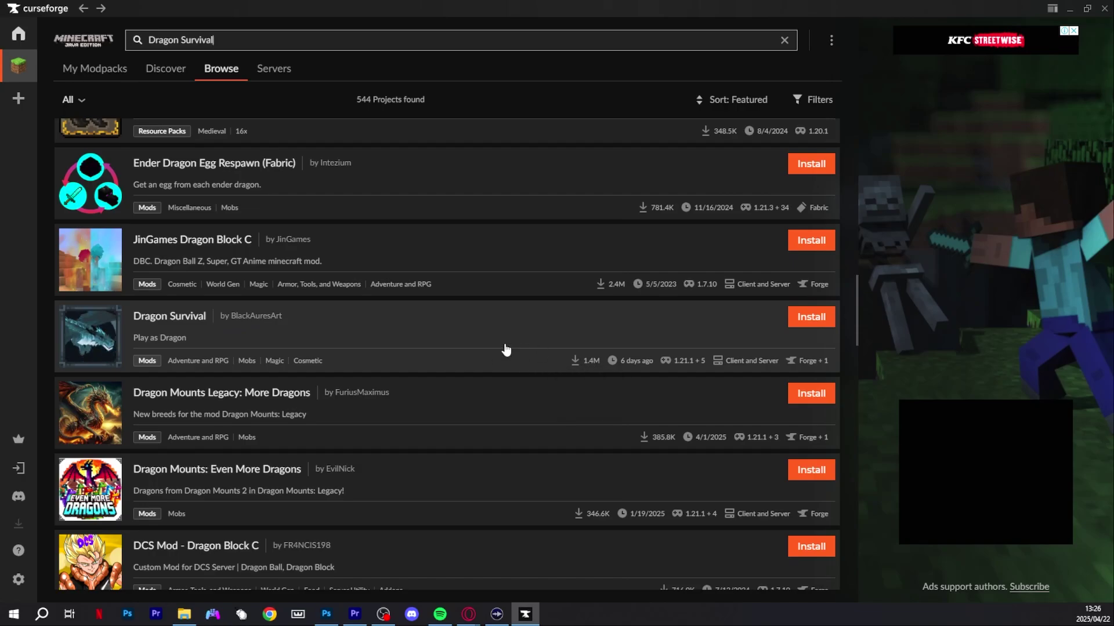
- Install the Dragon Survival mod into a newly created profile named 'Dragon Survival'
{"action": "left_click", "coordinate": [805, 325]}
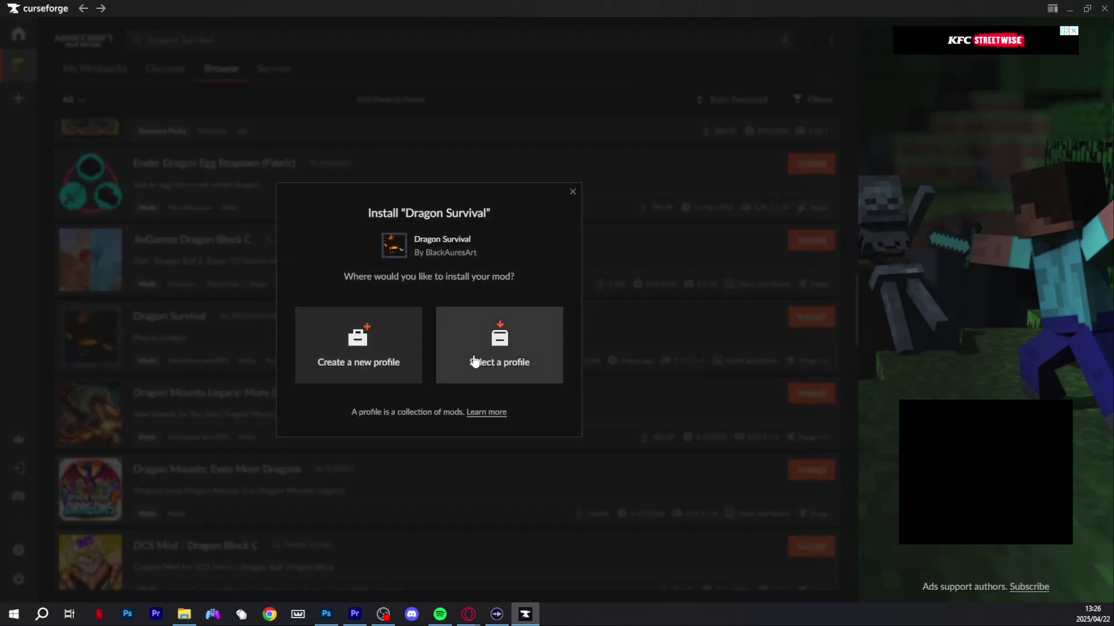
{"action": "left_click", "coordinate": [400, 345]}
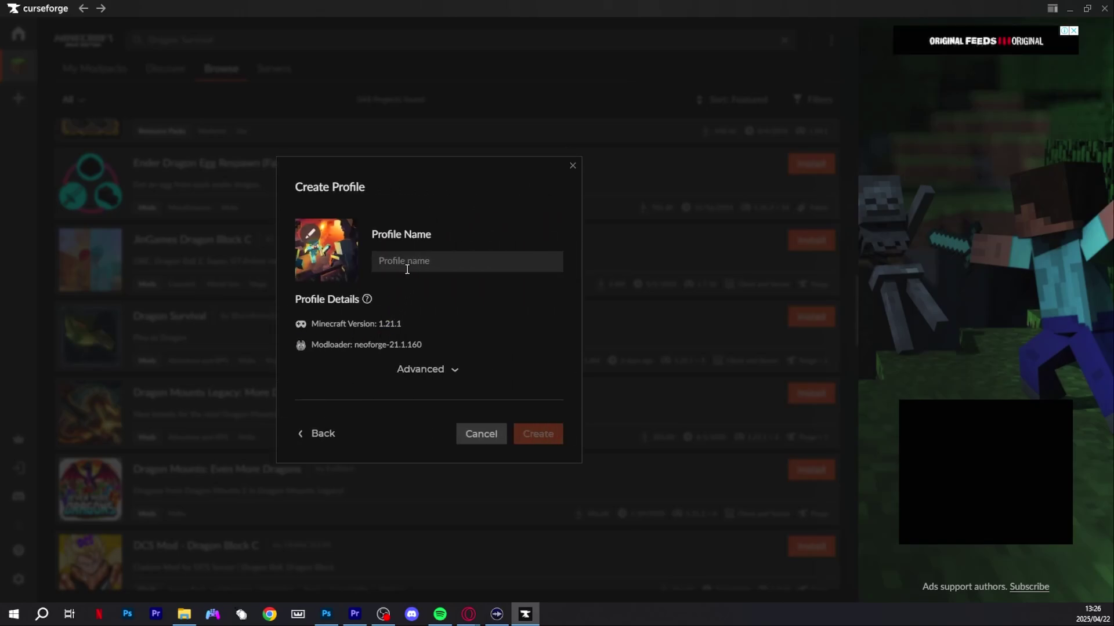
{"action": "type", "text": "Dragon Survival"}
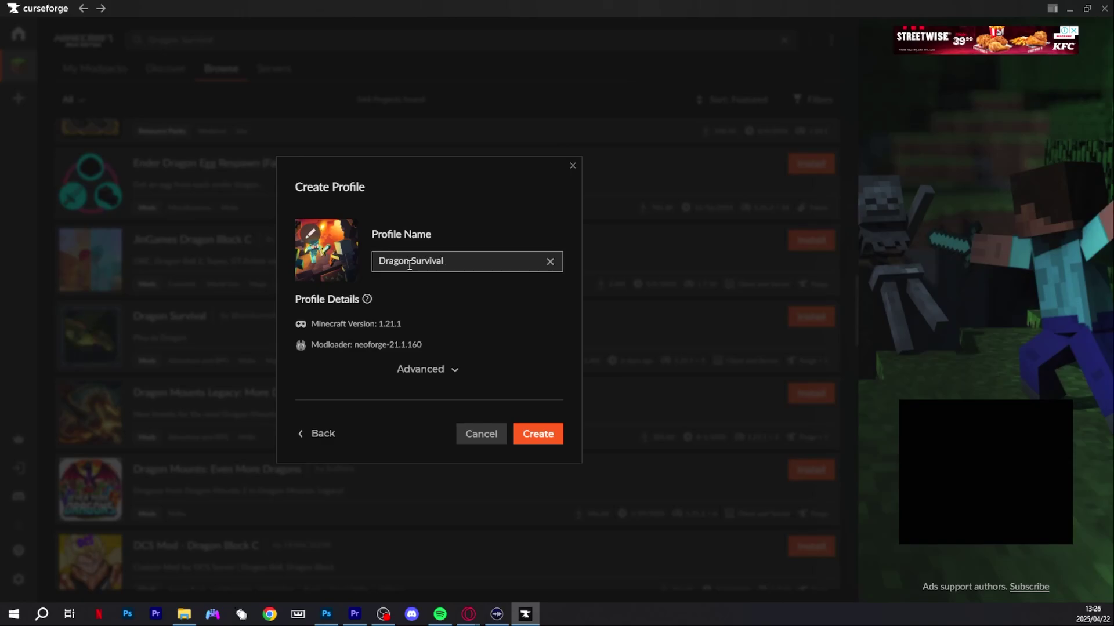
{"action": "key", "text": "Return"}
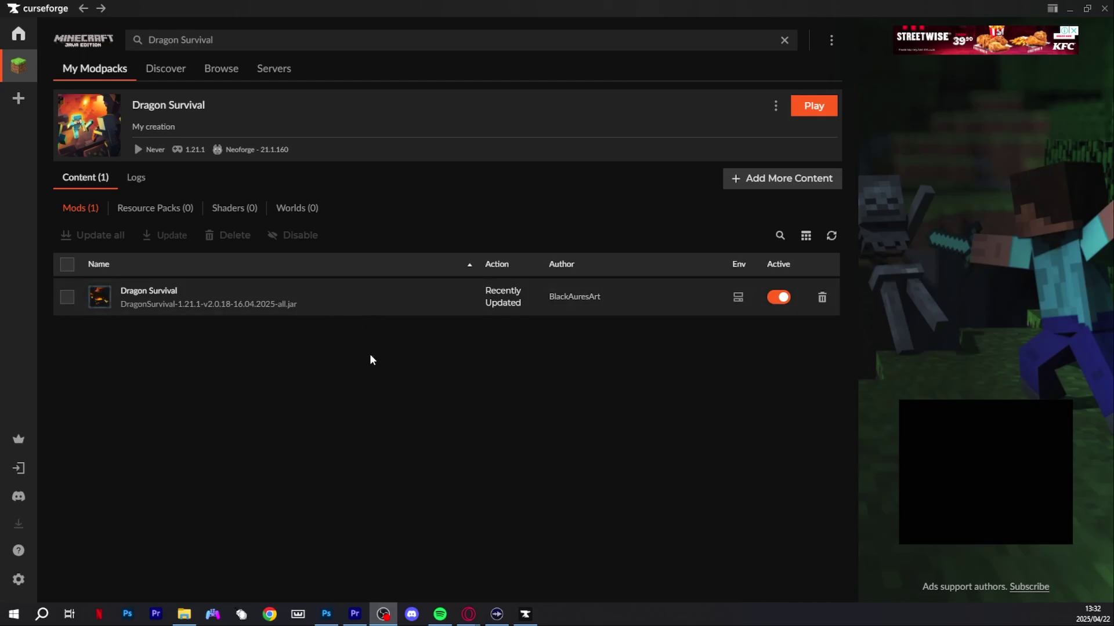
- Add GeckoLib, Sodium and Iris Shaders to the Dragon Survival profile
{"action": "left_click", "coordinate": [819, 185]}
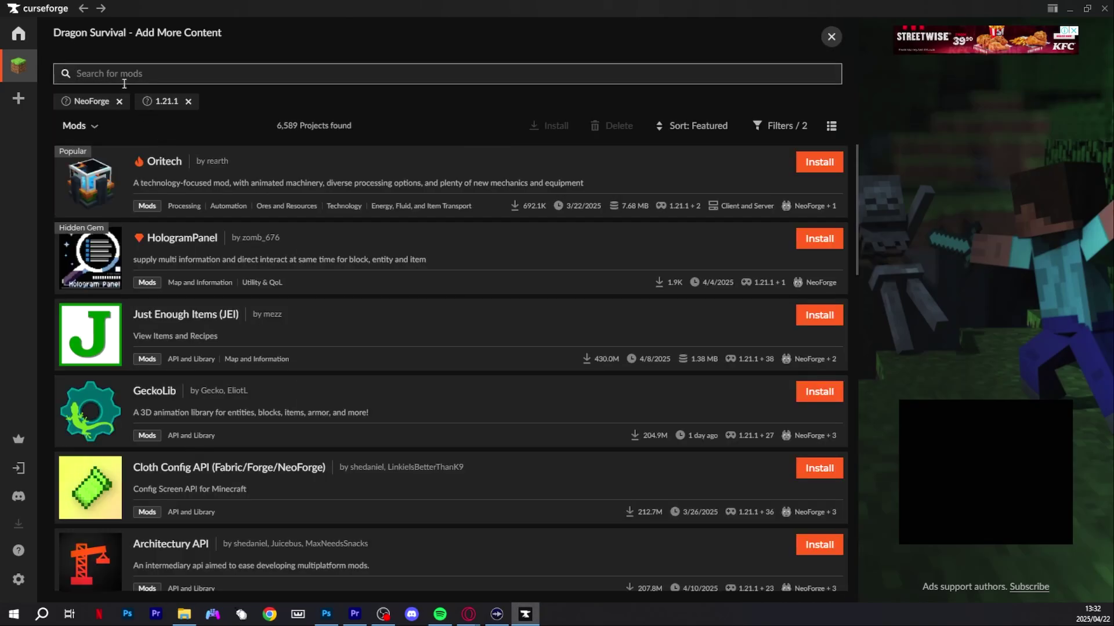
{"action": "type", "text": "gecko"}
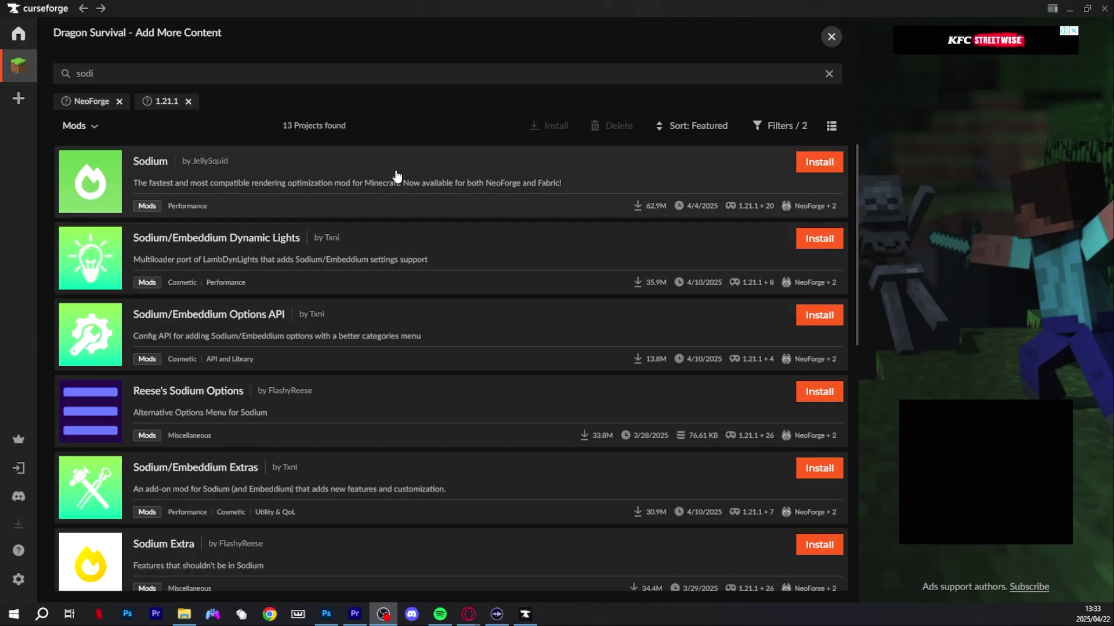
{"action": "left_click", "coordinate": [100, 80]}
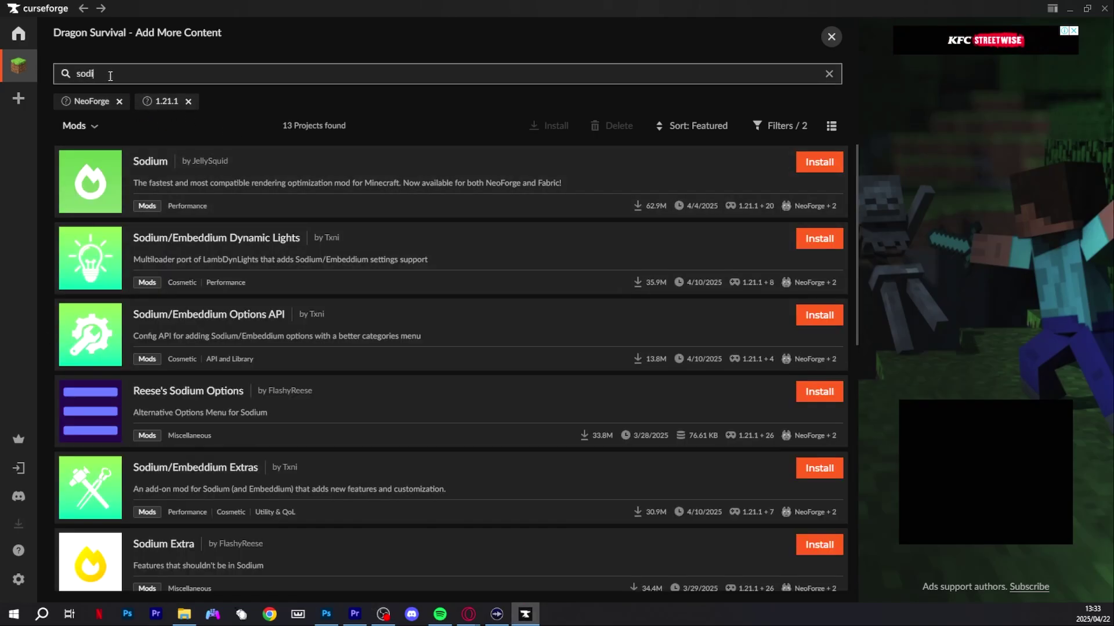
{"action": "type", "text": "um"}
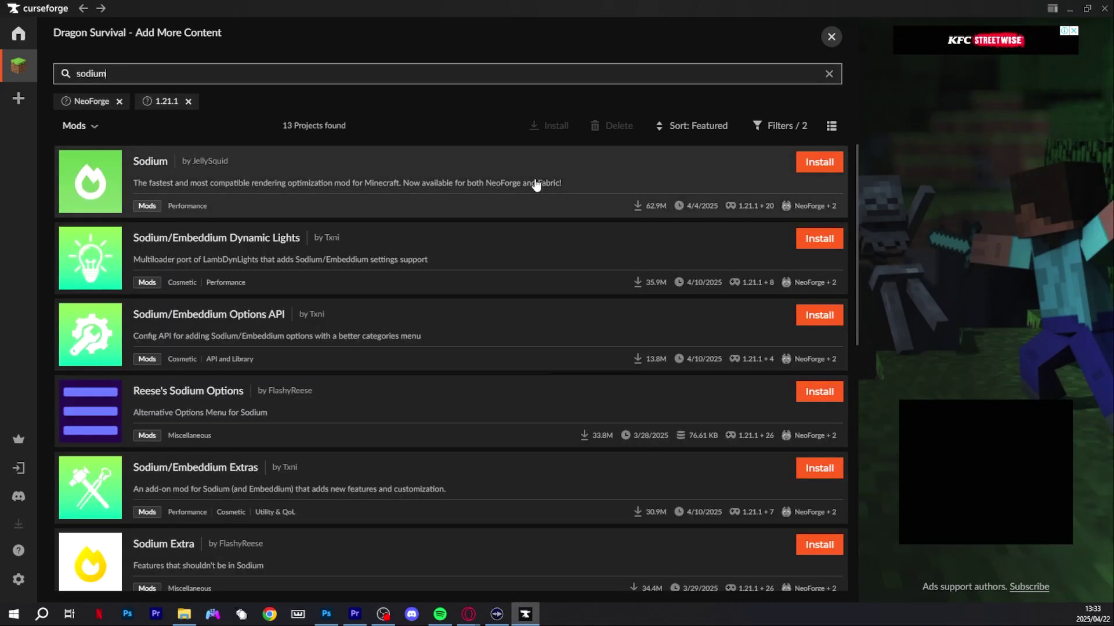
{"action": "key", "text": "ctrl+a"}
{"action": "type", "text": "Iris"}
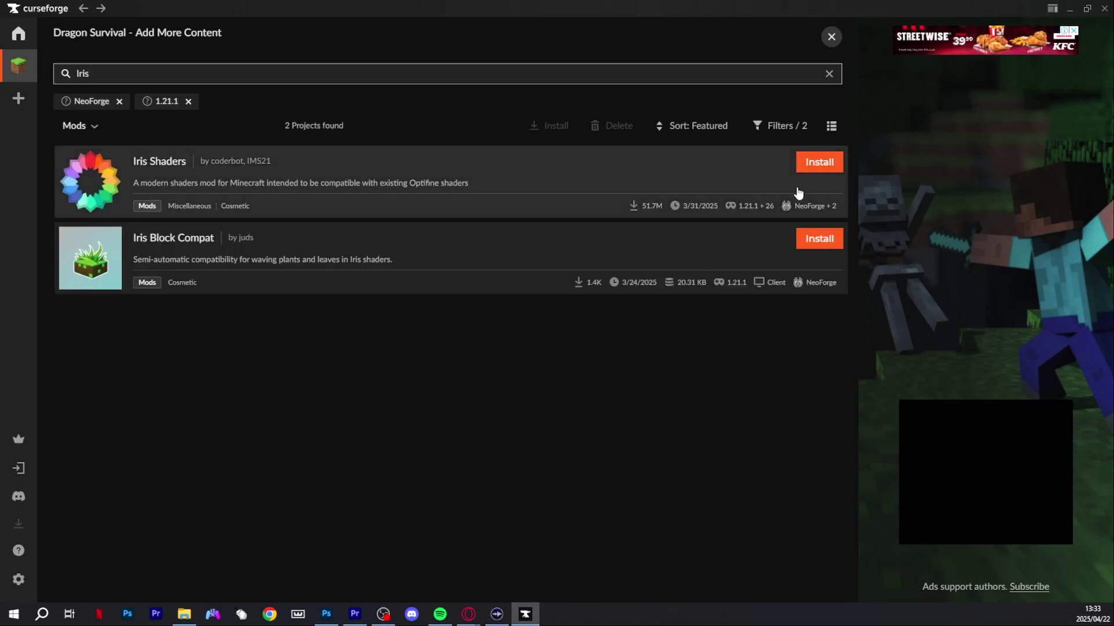
{"action": "left_click", "coordinate": [811, 168]}
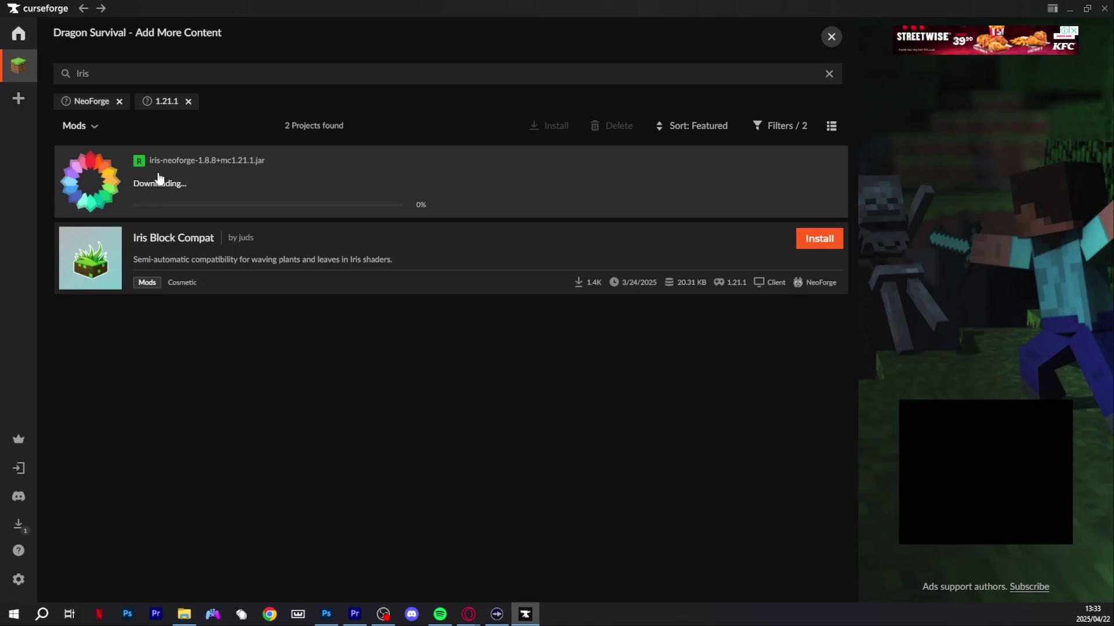
{"action": "key", "text": "BackSpace"}
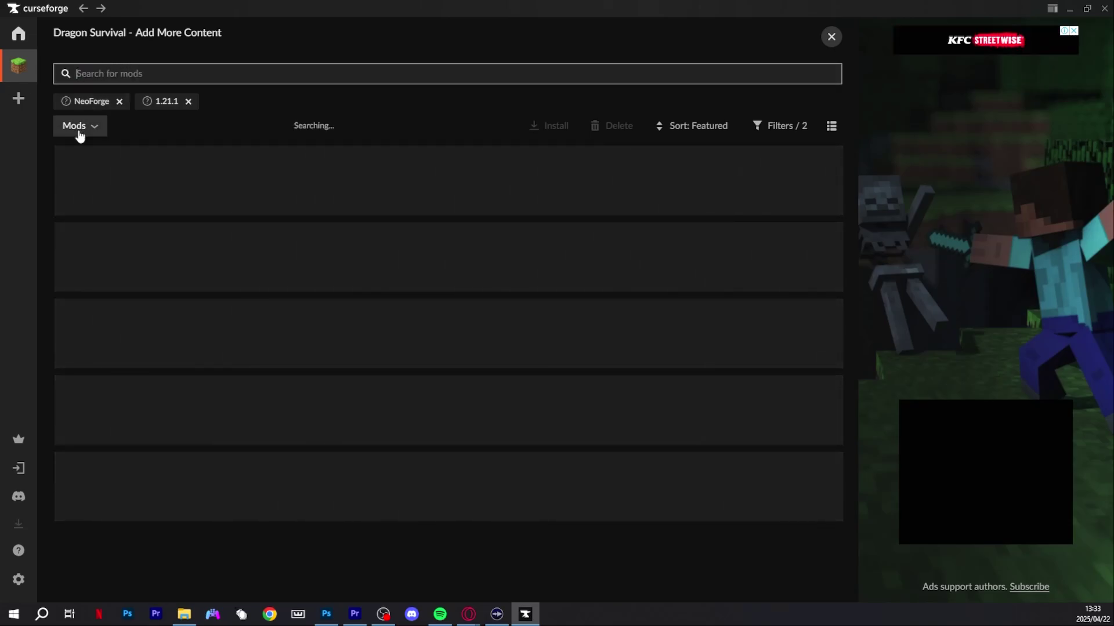
- Install the Complementary Shaders Reimagined and Unbound packs, then reopen the Dragon Survival profile page
{"action": "left_click", "coordinate": [77, 131]}
{"action": "left_click", "coordinate": [93, 197]}
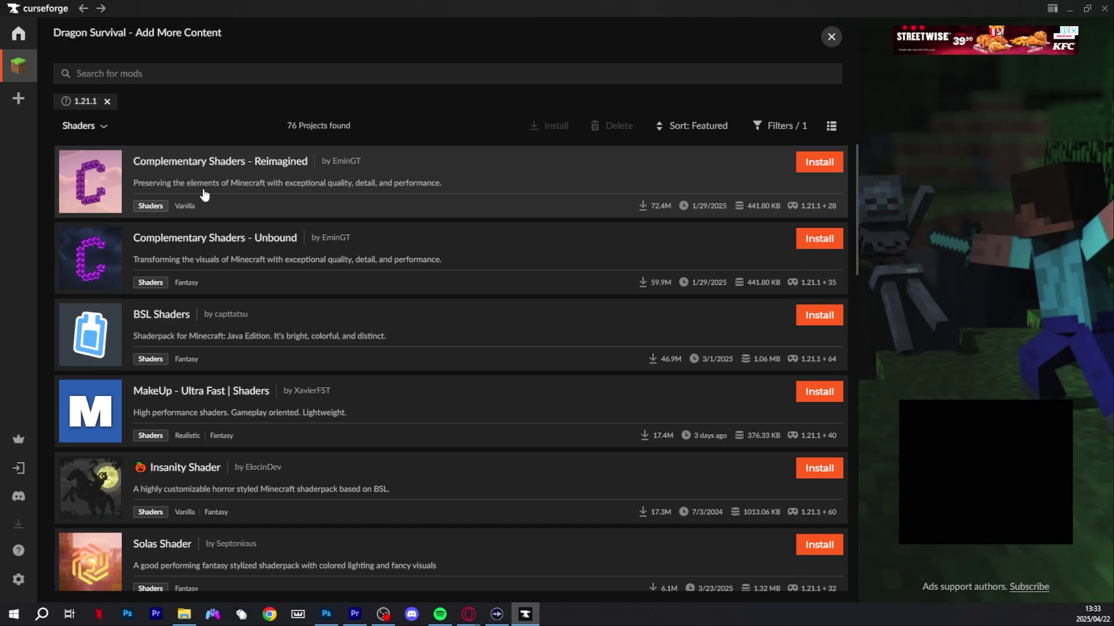
{"action": "left_click", "coordinate": [238, 187]}
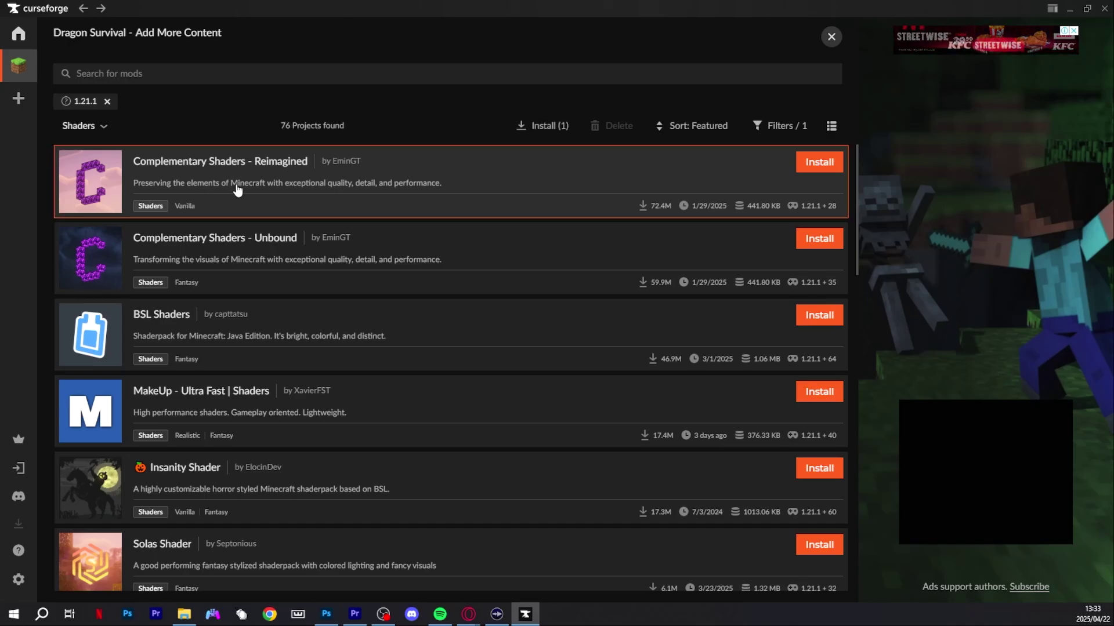
{"action": "left_click", "coordinate": [824, 166]}
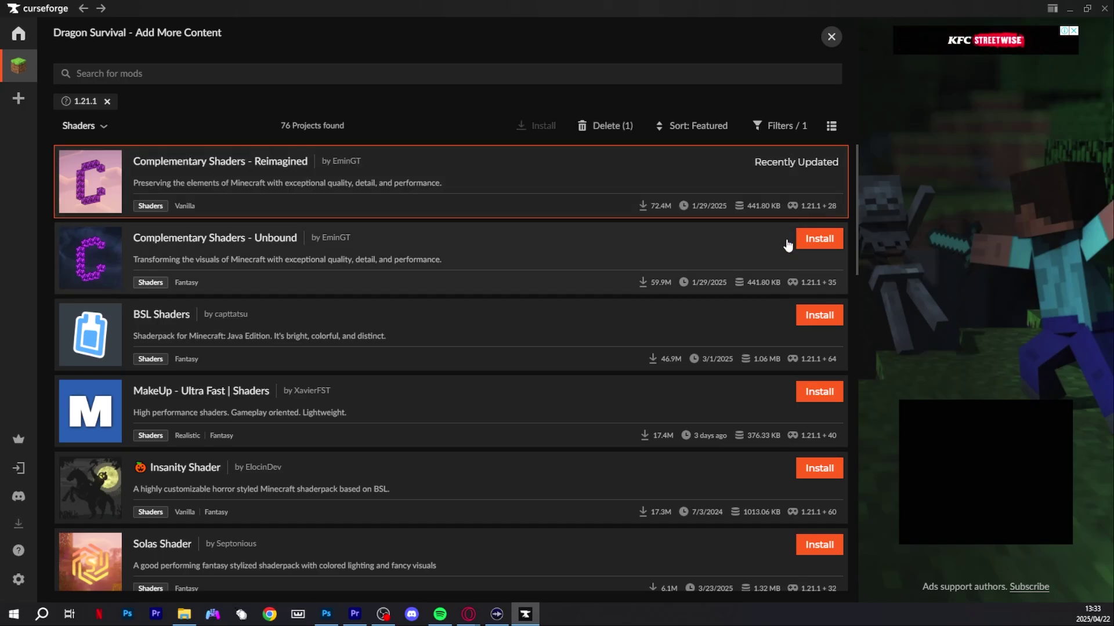
{"action": "left_click", "coordinate": [819, 240]}
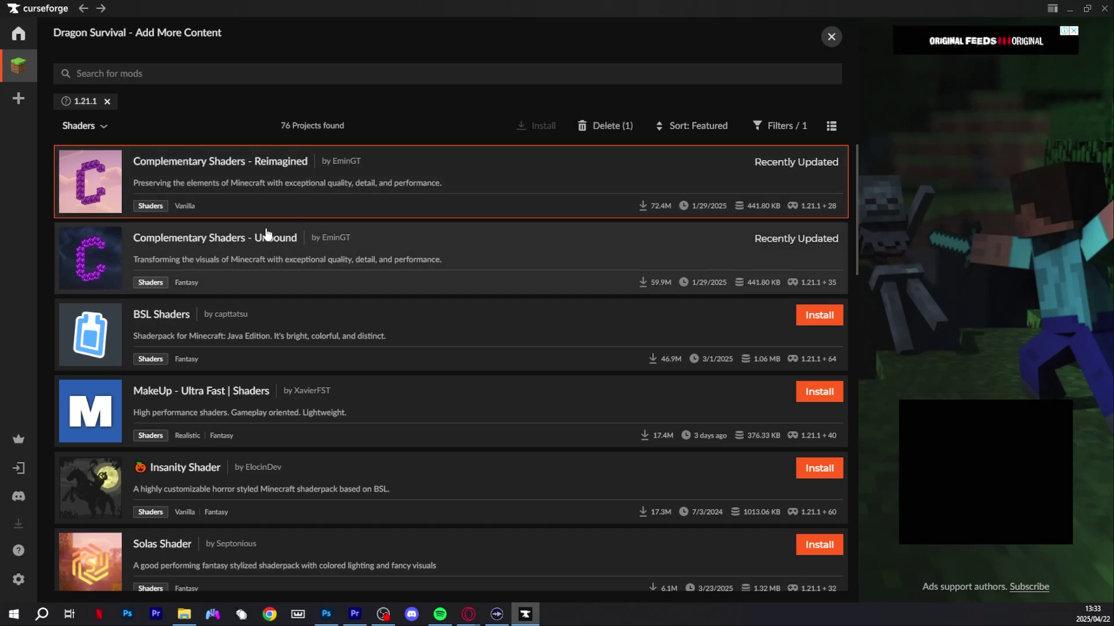
{"action": "key", "text": "Escape"}
{"action": "left_click", "coordinate": [386, 217]}
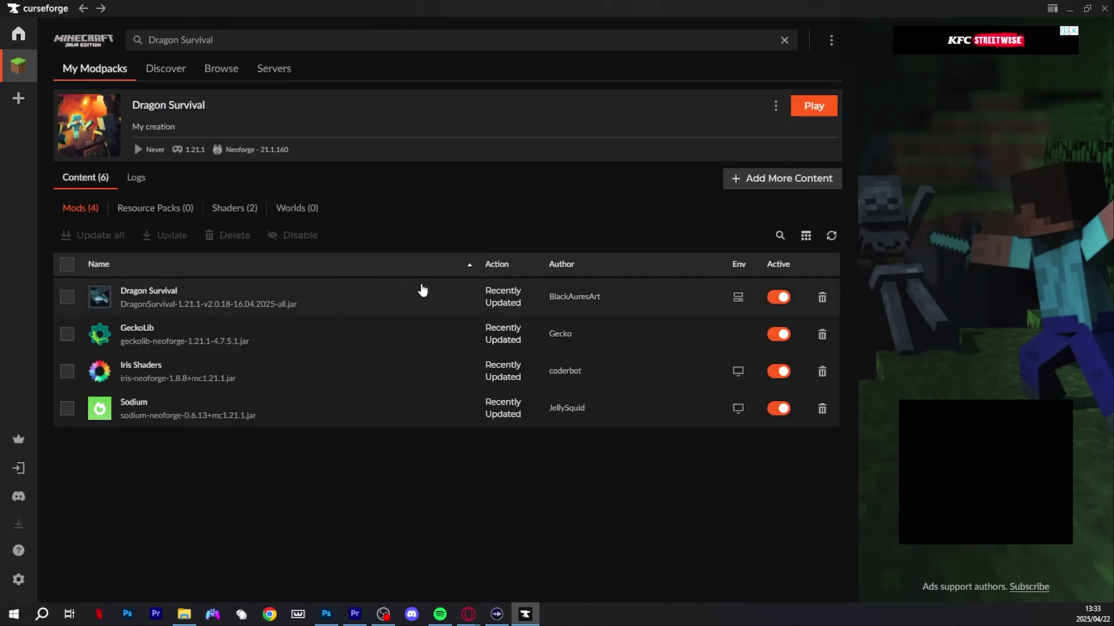
- Launch Dragon Survival and start its NeoForge installation from the Minecraft Launcher
{"action": "left_click", "coordinate": [812, 107]}
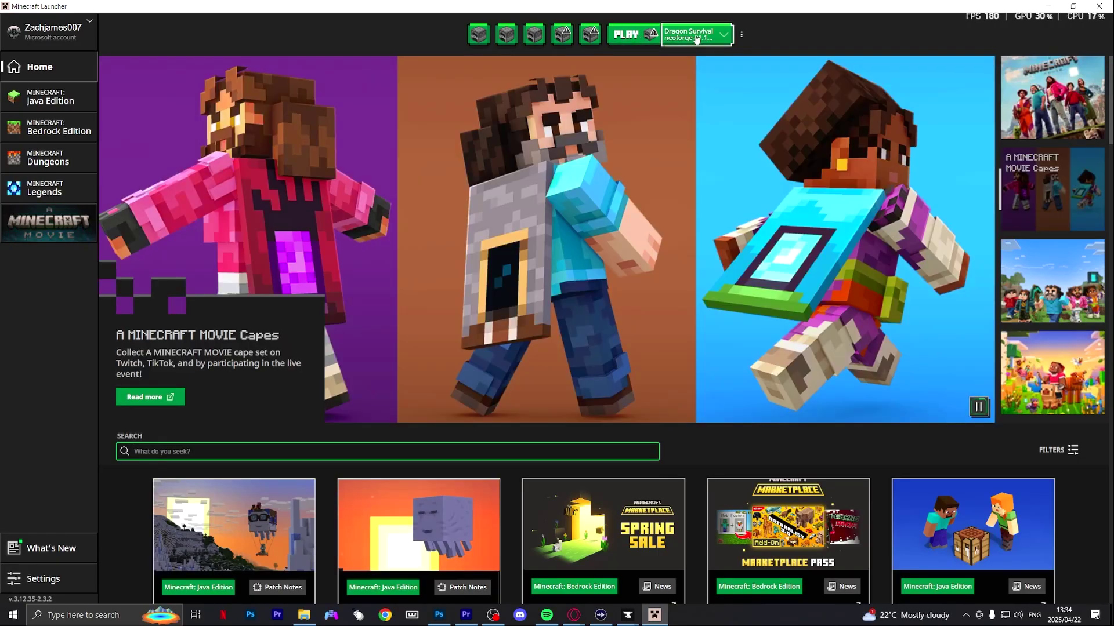
{"action": "left_click", "coordinate": [708, 36]}
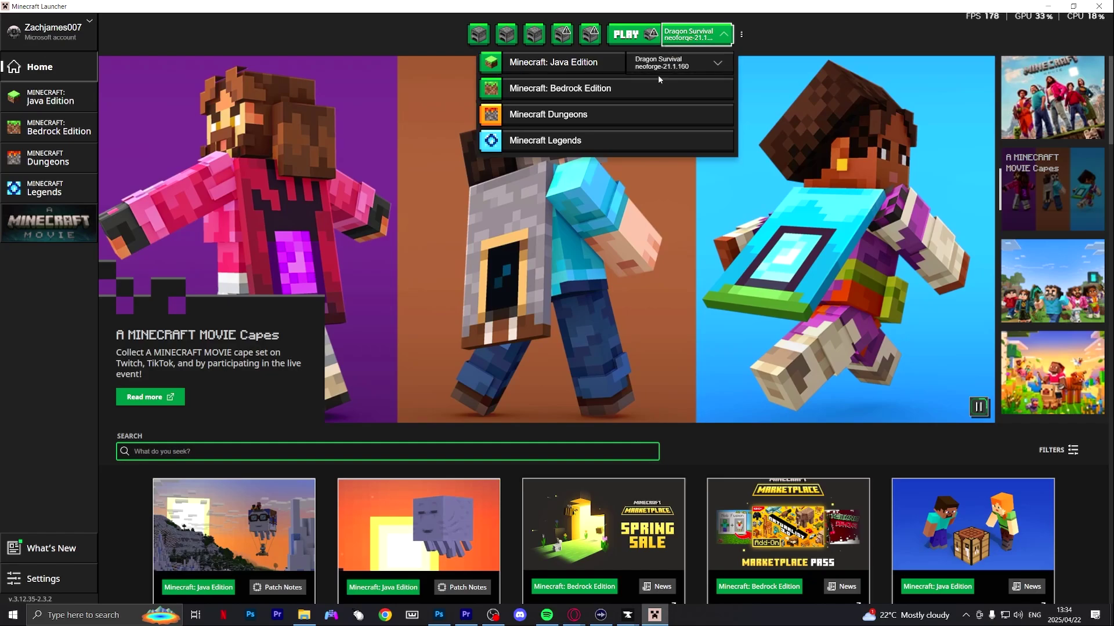
{"action": "left_click", "coordinate": [636, 41]}
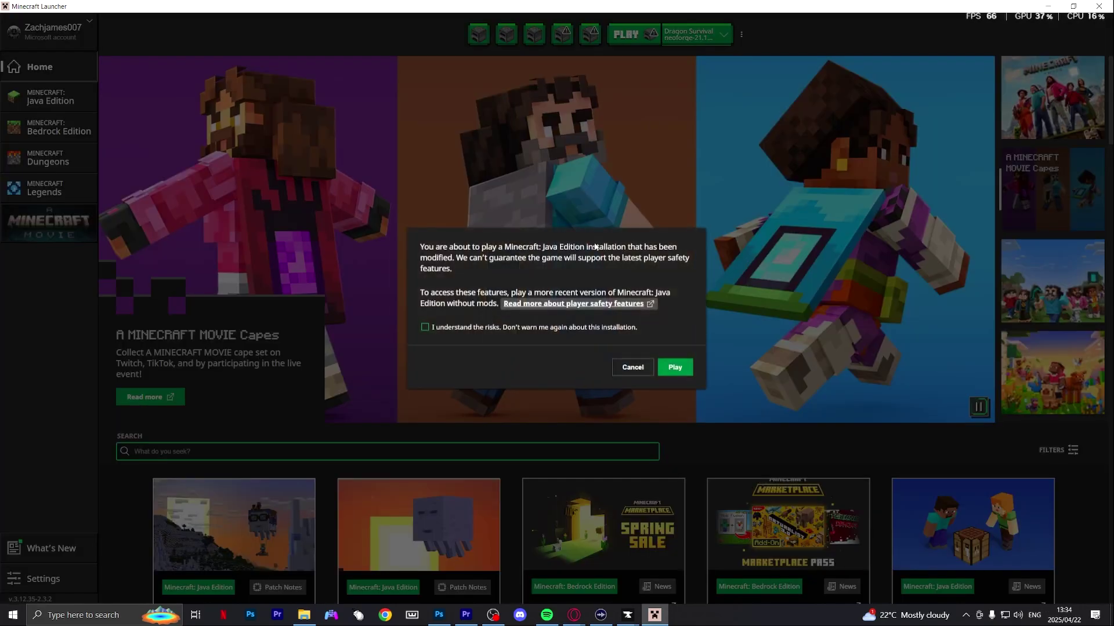
- Accept the modified-installation warning, permanently hide the online-play caution, and return to the title screen
{"action": "left_click", "coordinate": [673, 373]}
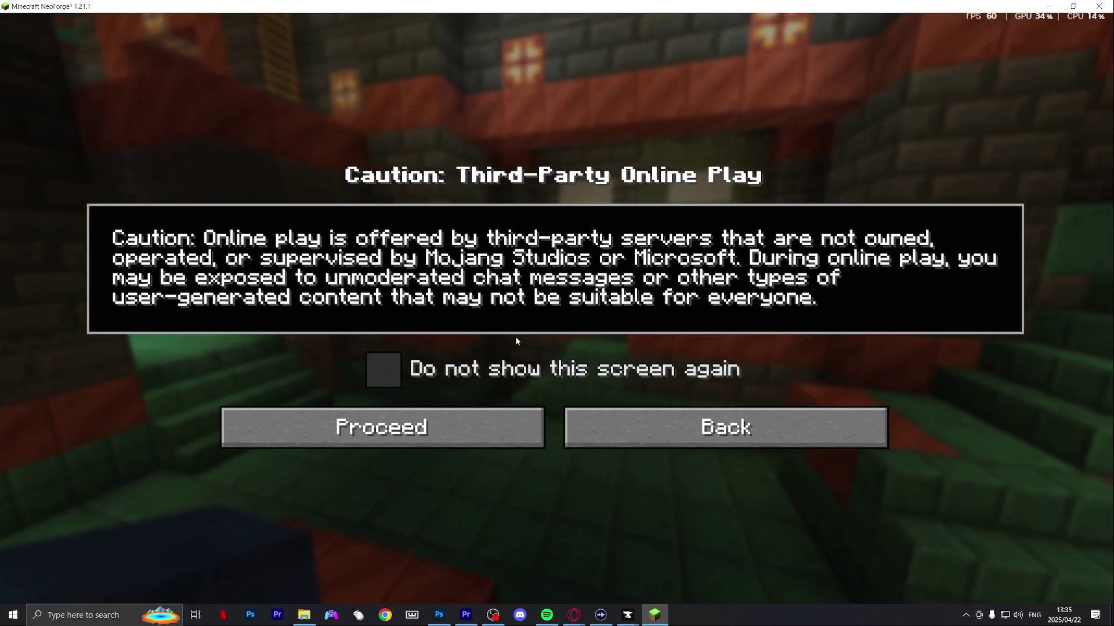
{"action": "left_click", "coordinate": [385, 374]}
{"action": "left_click", "coordinate": [514, 429]}
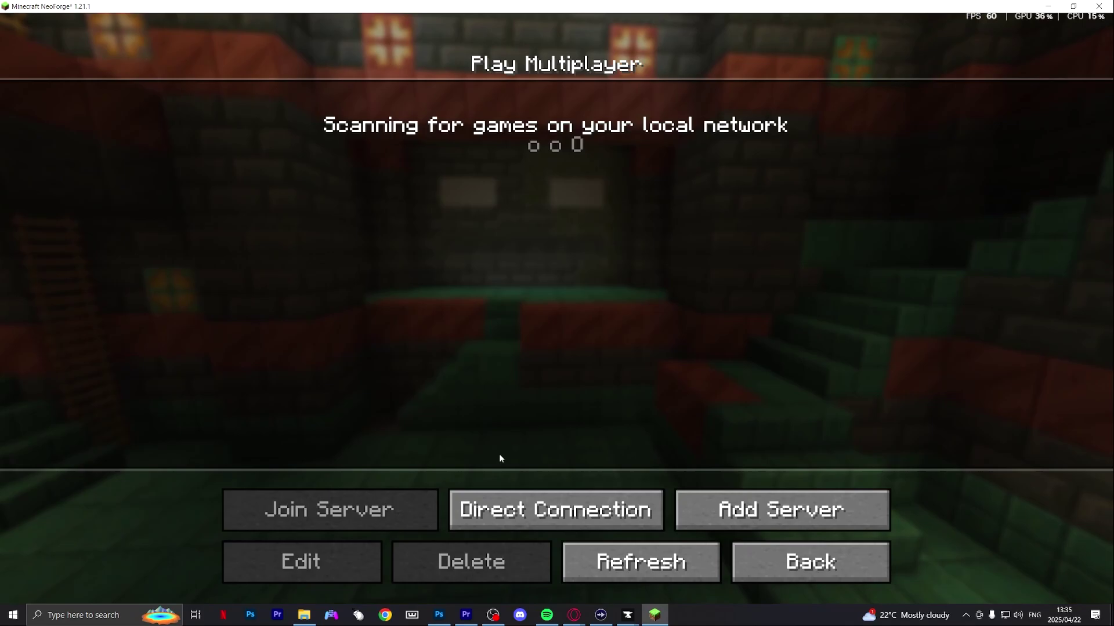
{"action": "key", "text": "Escape"}
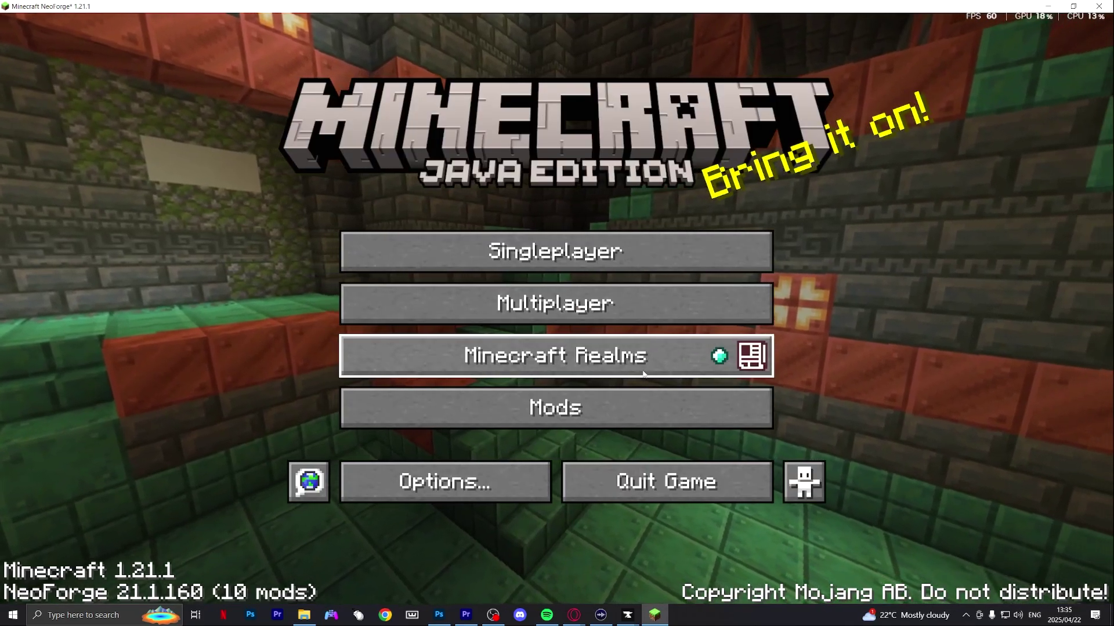
- Create a singleplayer world and choose the cave dragon for customization
{"action": "left_click", "coordinate": [566, 251]}
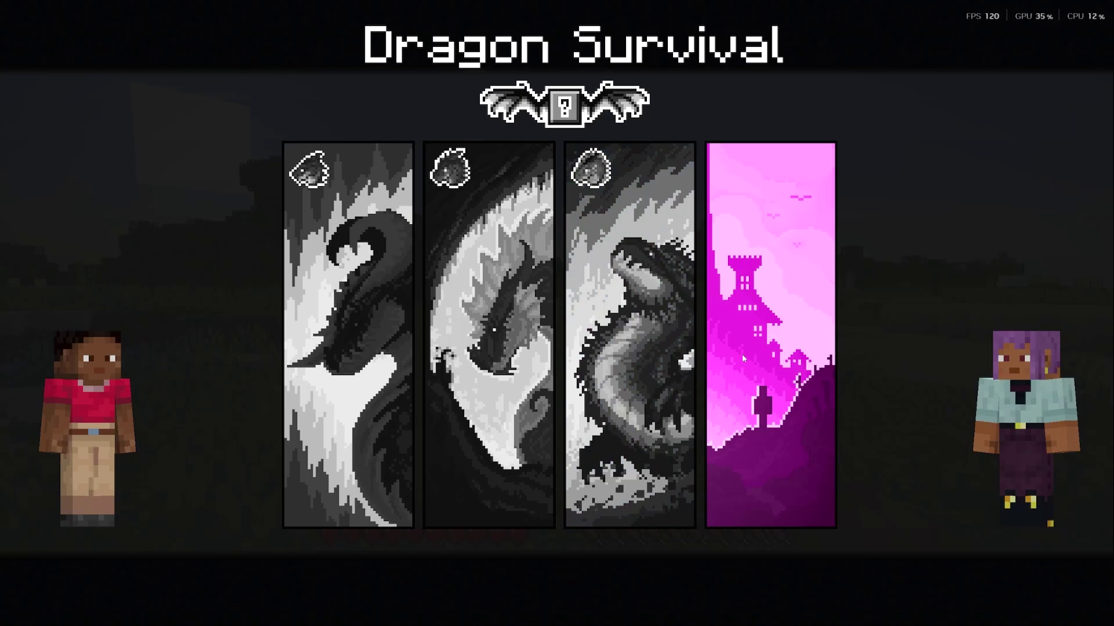
{"action": "left_click", "coordinate": [381, 341]}
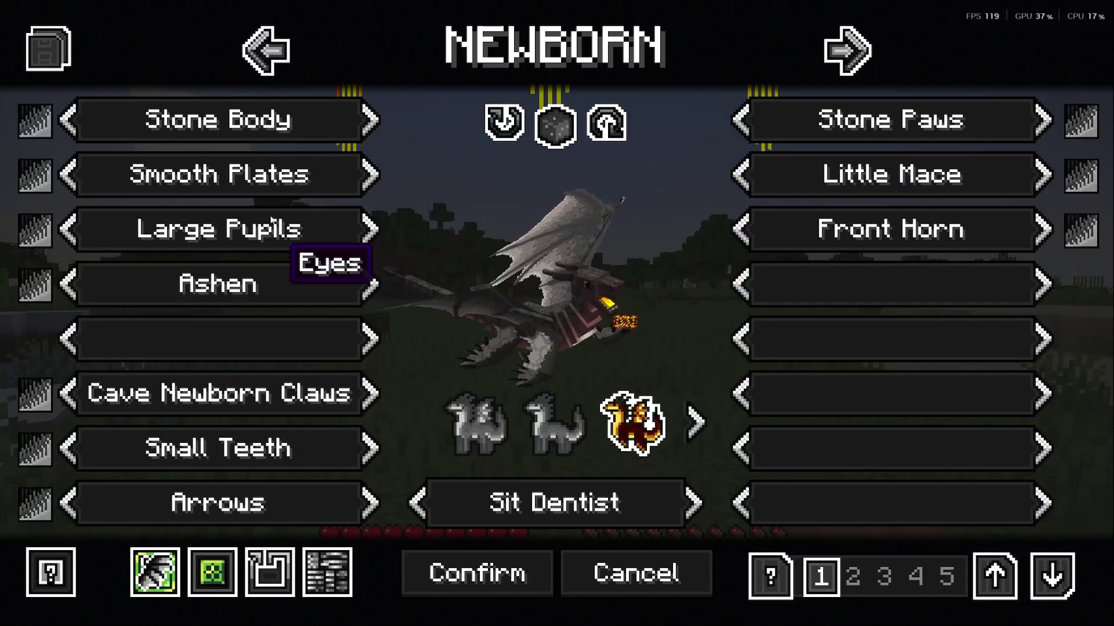
{"action": "left_click_drag", "start_coordinate": [555, 284], "coordinate": [642, 259]}
- Set the dragon's body options to Large Scales and Fire Plates
{"action": "left_click", "coordinate": [370, 120]}
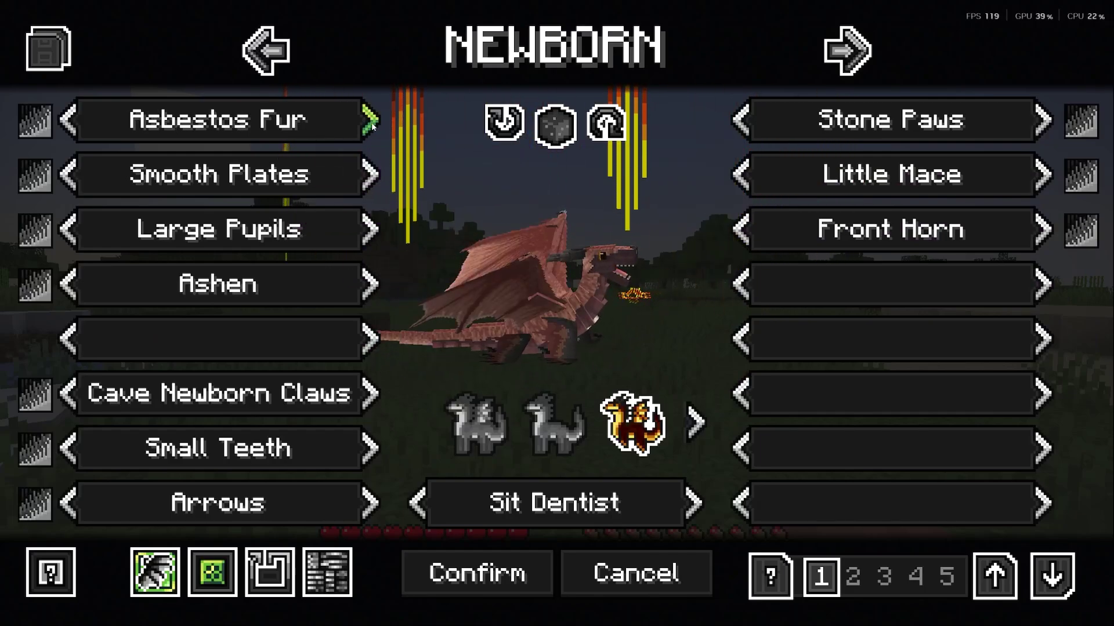
{"action": "left_click", "coordinate": [370, 121]}
{"action": "left_click", "coordinate": [372, 175]}
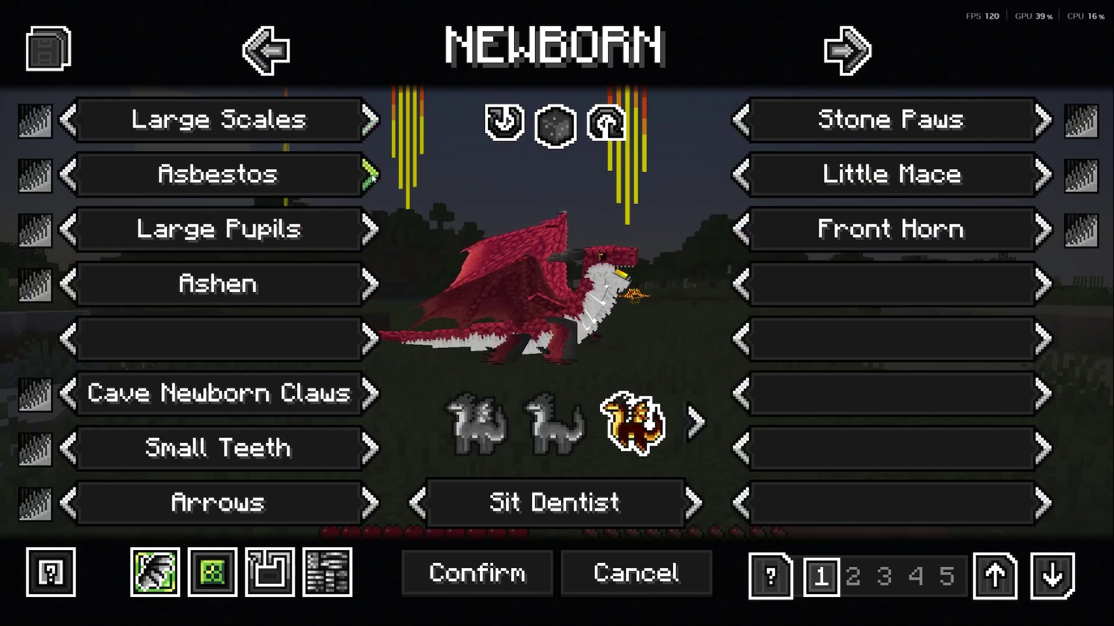
{"action": "left_click", "coordinate": [371, 175]}
{"action": "left_click", "coordinate": [371, 175]}
{"action": "left_click", "coordinate": [372, 176]}
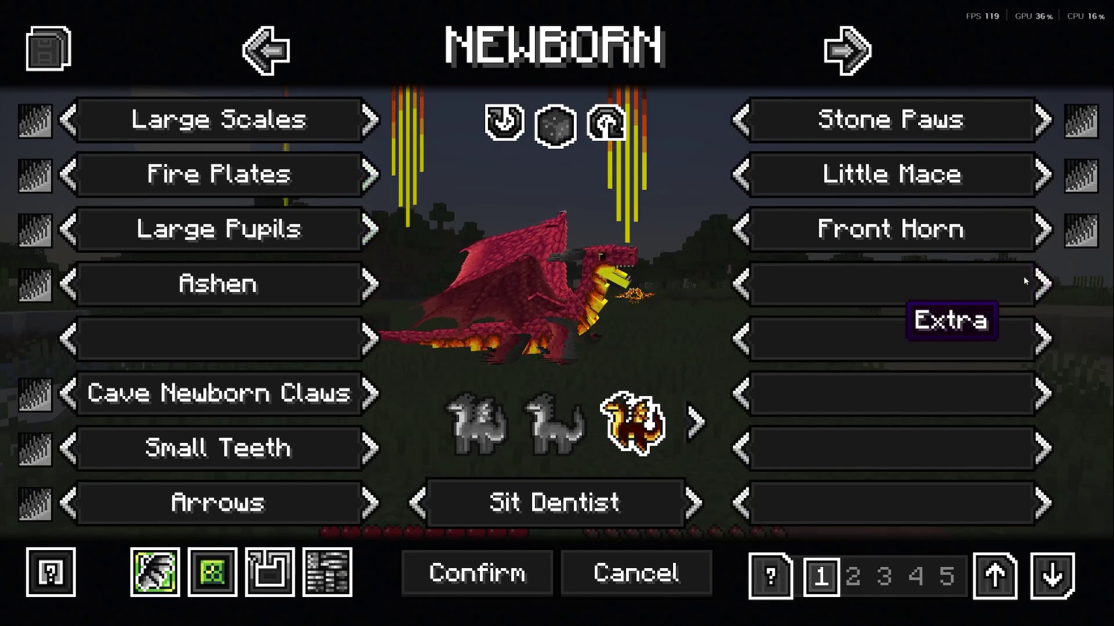
- Add two Rhino Horns and a Twisted Long Nose, pick the left model, and confirm
{"action": "left_click", "coordinate": [1042, 284]}
{"action": "left_click", "coordinate": [1044, 339]}
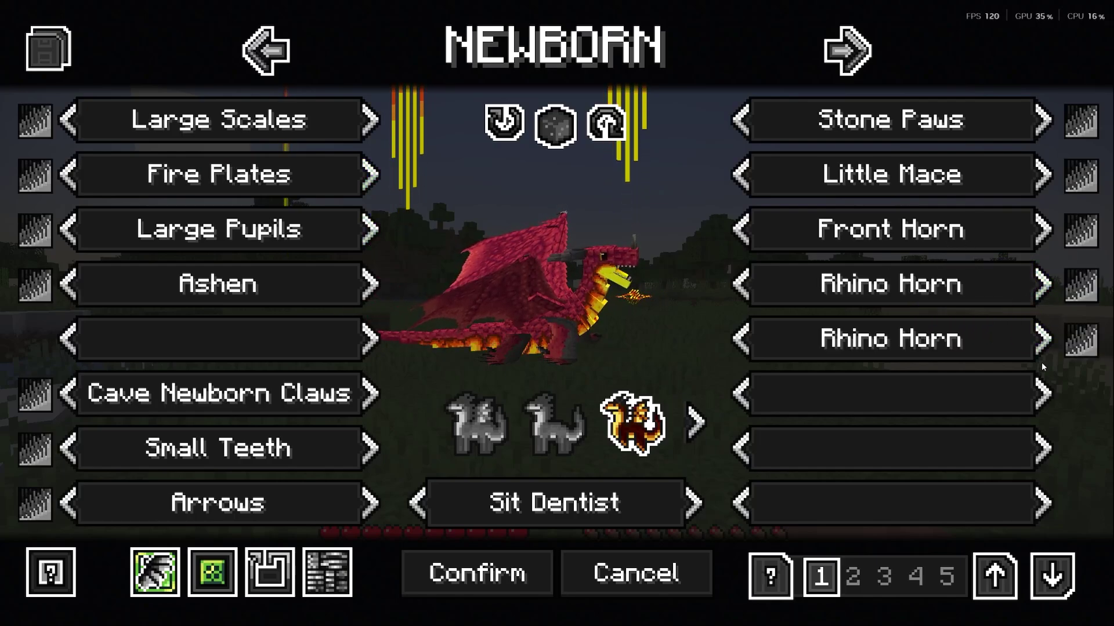
{"action": "left_click", "coordinate": [1043, 394]}
{"action": "left_click", "coordinate": [1043, 395]}
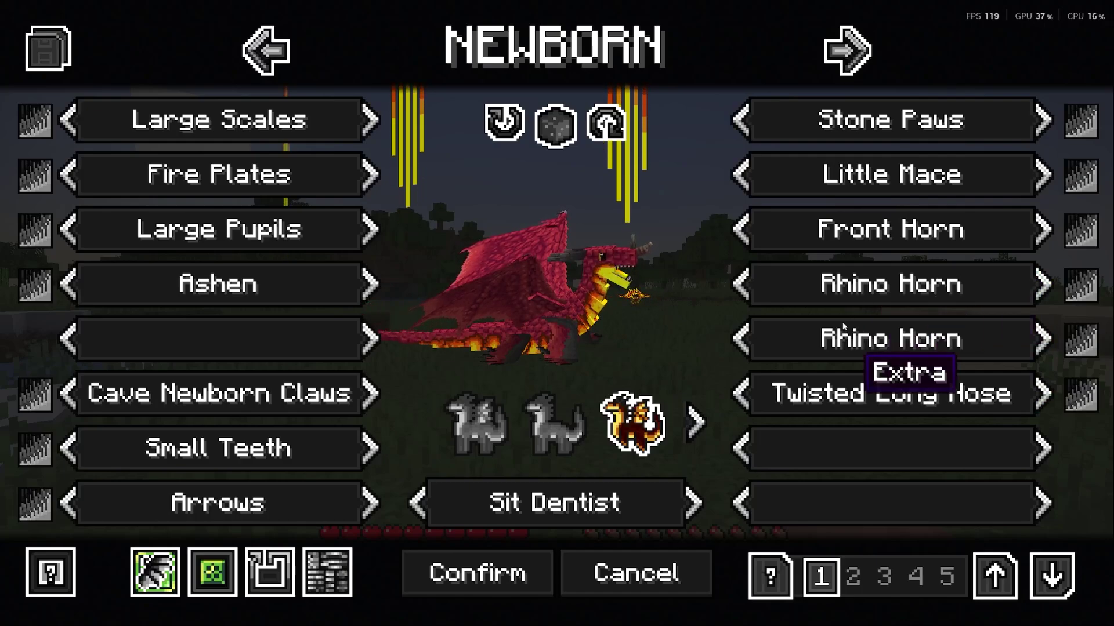
{"action": "left_click", "coordinate": [476, 423]}
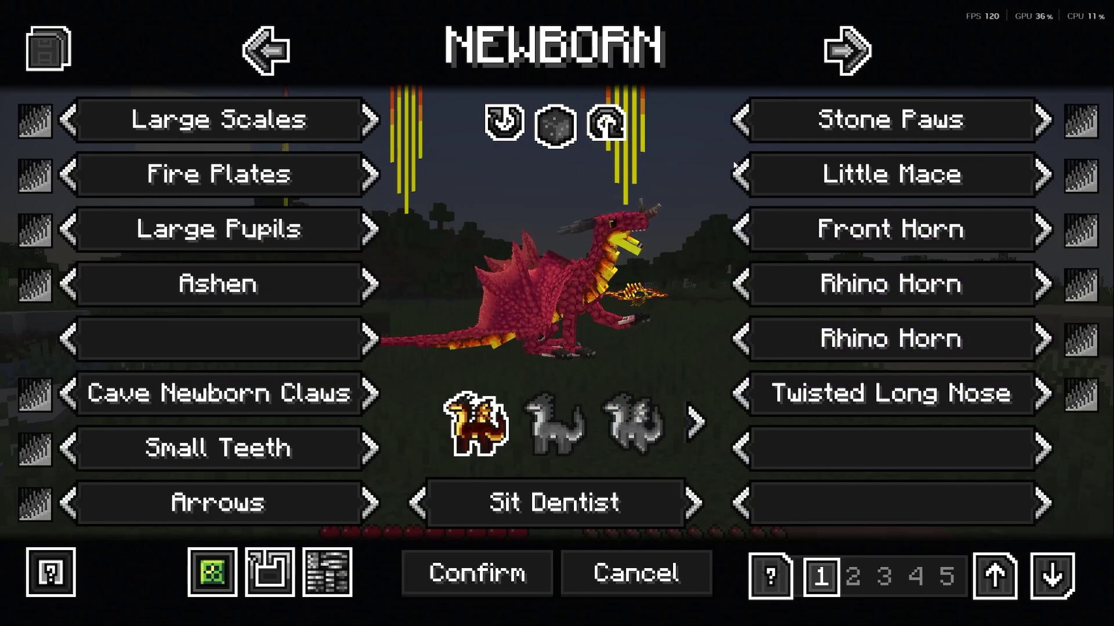
{"action": "left_click", "coordinate": [533, 561]}
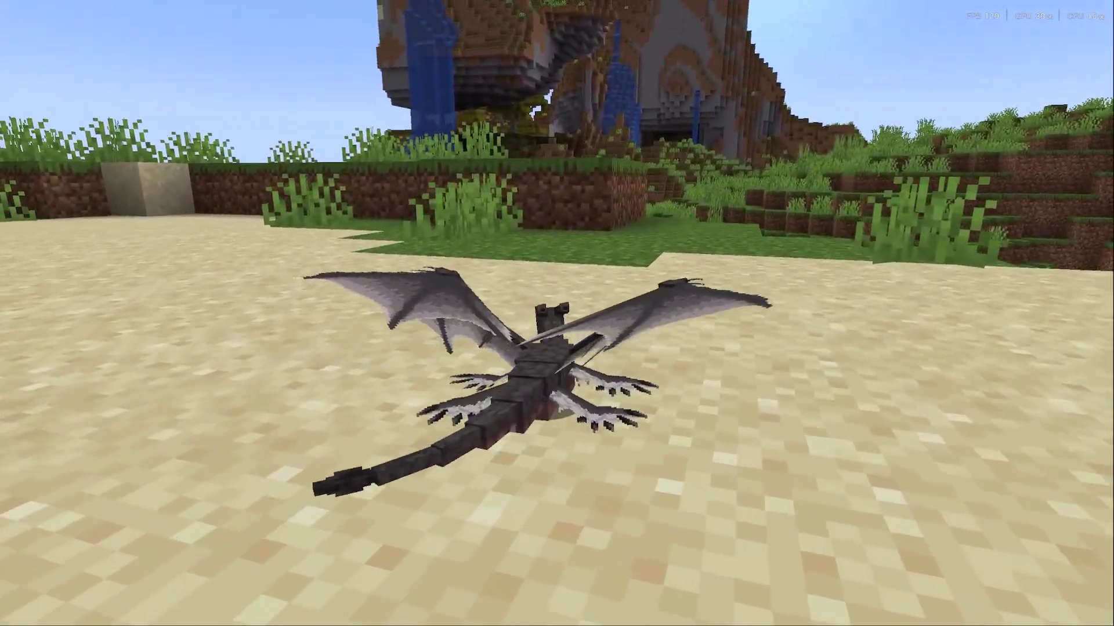
- Pause the game and go to Options > Controls > Key Binds
{"action": "key", "text": "Escape"}
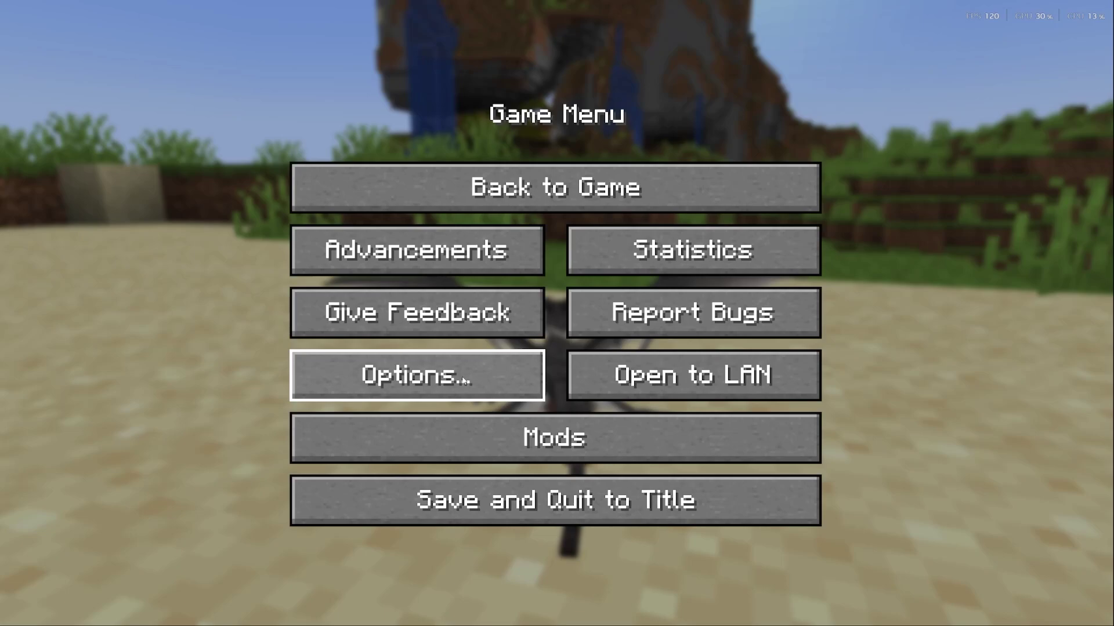
{"action": "left_click", "coordinate": [461, 377]}
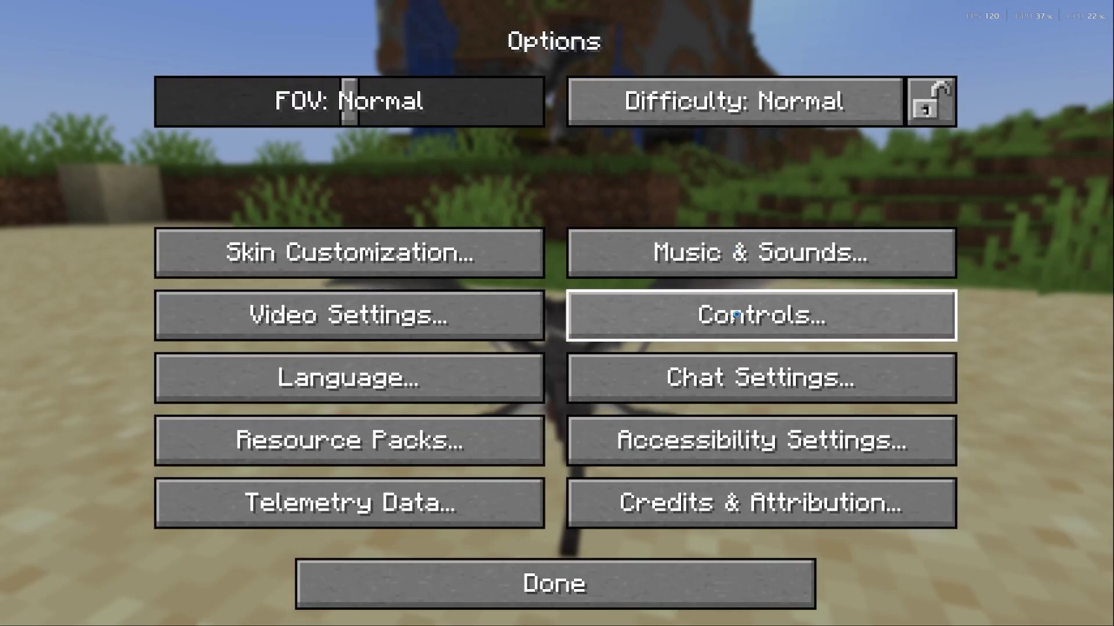
{"action": "left_click", "coordinate": [728, 314]}
{"action": "left_click", "coordinate": [726, 136]}
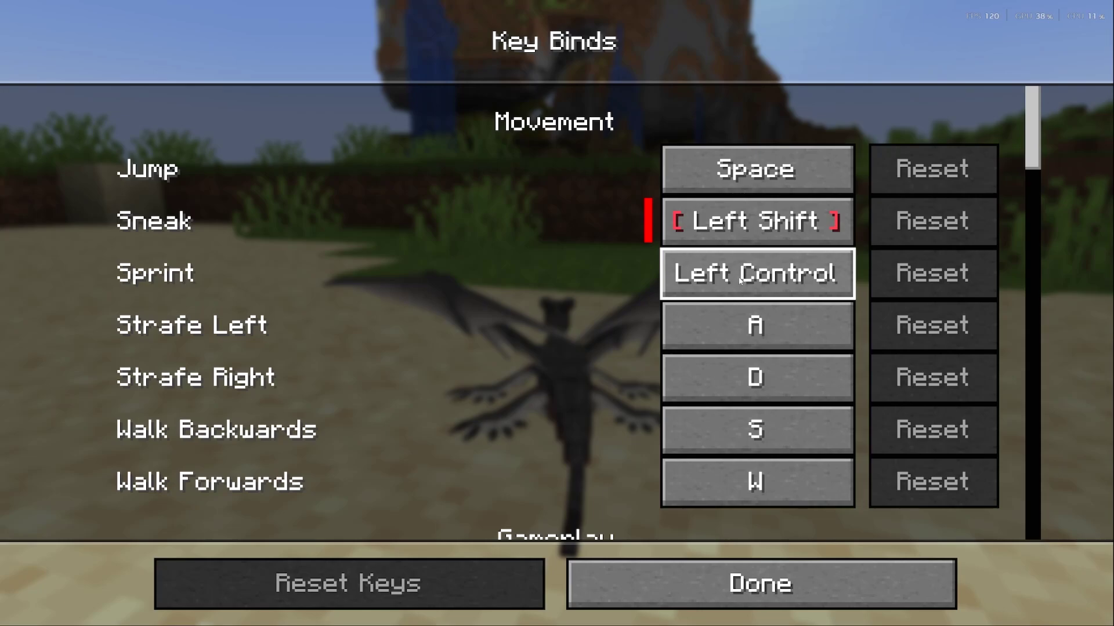
- Scroll down to the Dragon Survival key bindings, then back out to Options
{"action": "scroll", "coordinate": [734, 278], "scroll_direction": "down", "scroll_amount": 1}
{"action": "scroll", "coordinate": [734, 271], "scroll_direction": "down", "scroll_amount": 2}
{"action": "scroll", "coordinate": [735, 267], "scroll_direction": "down", "scroll_amount": 10}
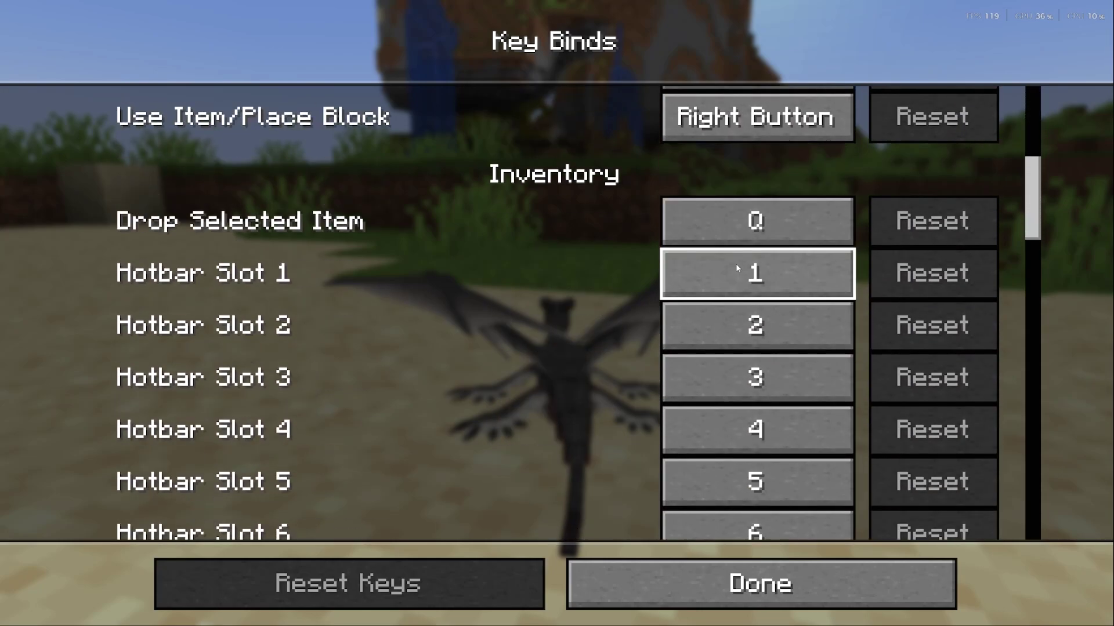
{"action": "scroll", "coordinate": [735, 265], "scroll_direction": "down", "scroll_amount": 10}
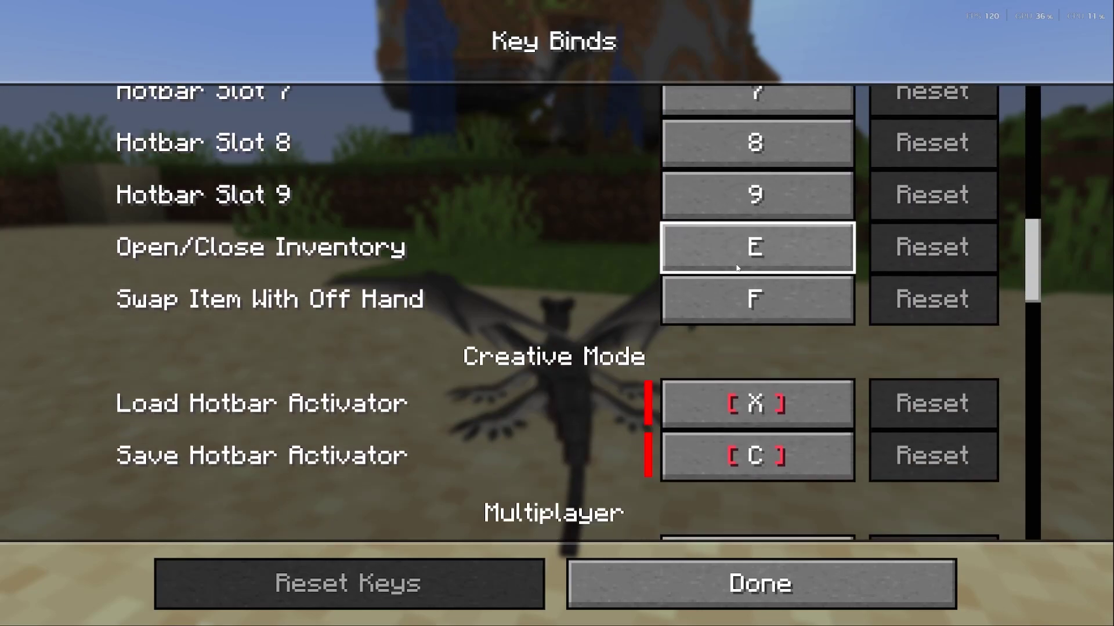
{"action": "scroll", "coordinate": [731, 265], "scroll_direction": "down", "scroll_amount": 5}
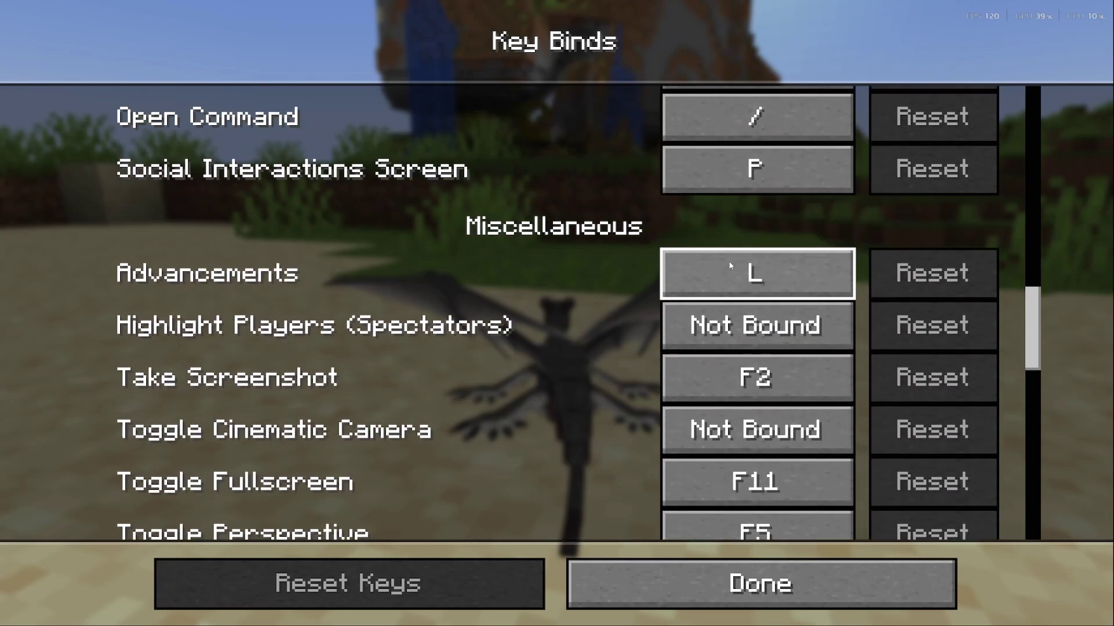
{"action": "scroll", "coordinate": [732, 281], "scroll_direction": "down", "scroll_amount": 4}
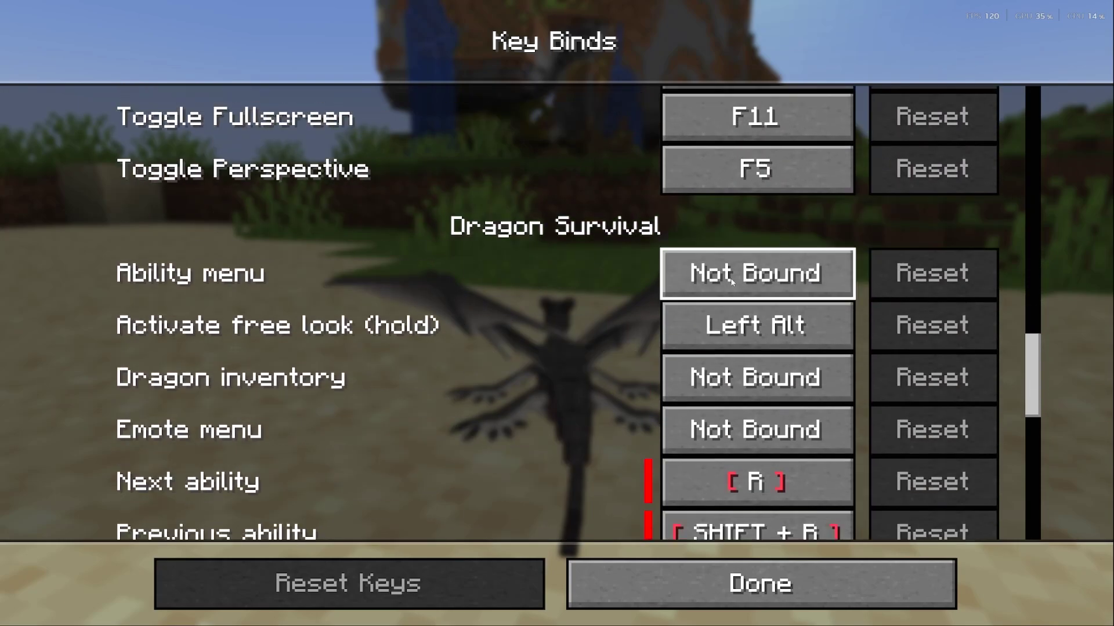
{"action": "scroll", "coordinate": [719, 276], "scroll_direction": "down", "scroll_amount": 11}
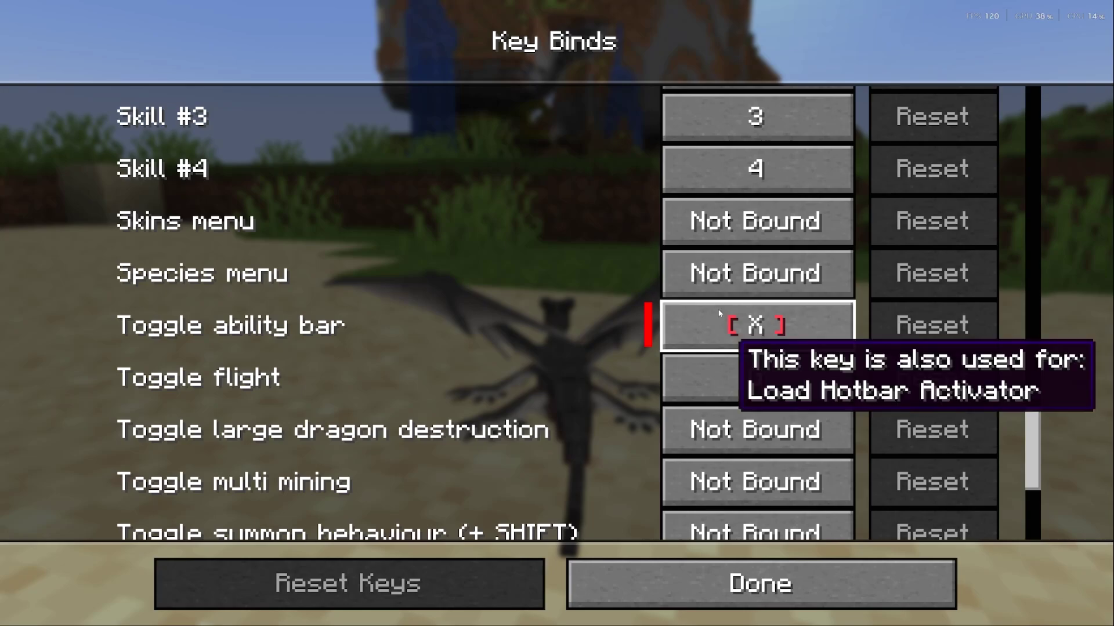
{"action": "left_click", "coordinate": [716, 594]}
{"action": "left_click", "coordinate": [715, 599]}
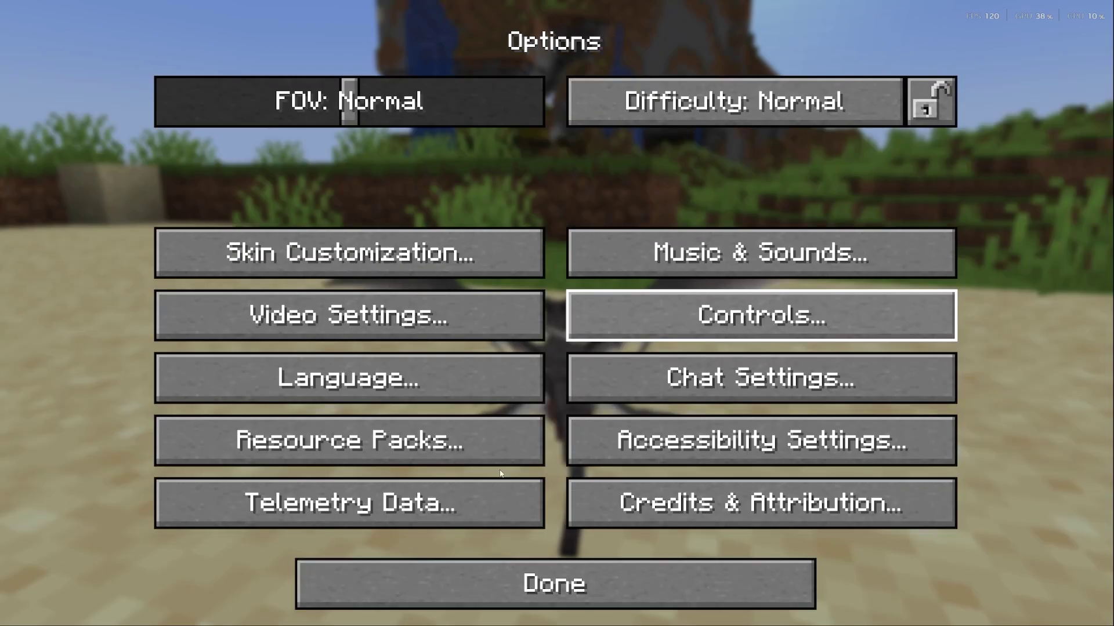
- Apply the ComplementaryUnbound_r5.4 shader pack in Video Settings, then resume and walk onto grass
{"action": "left_click", "coordinate": [420, 324]}
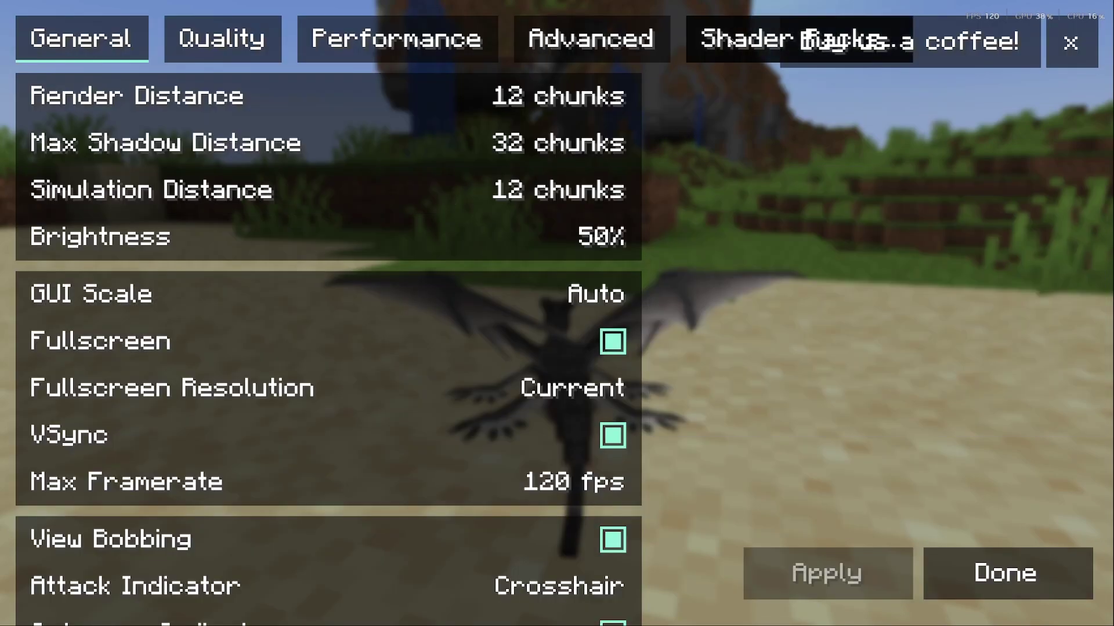
{"action": "left_click", "coordinate": [794, 39]}
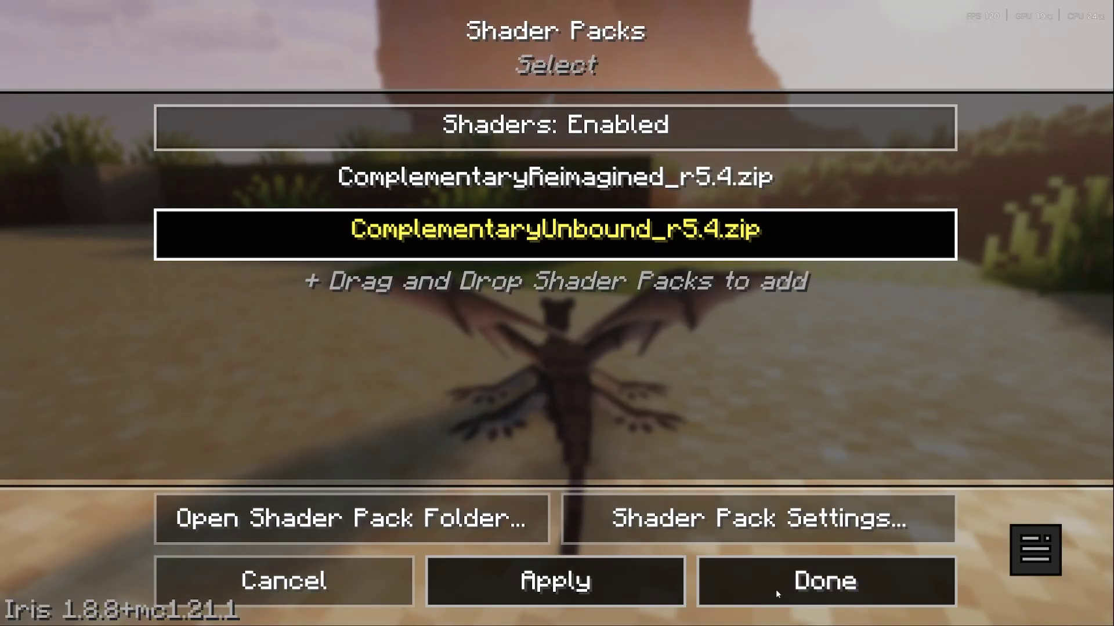
{"action": "left_click", "coordinate": [775, 589]}
{"action": "key", "text": "Escape"}
{"action": "key", "text": "Escape"}
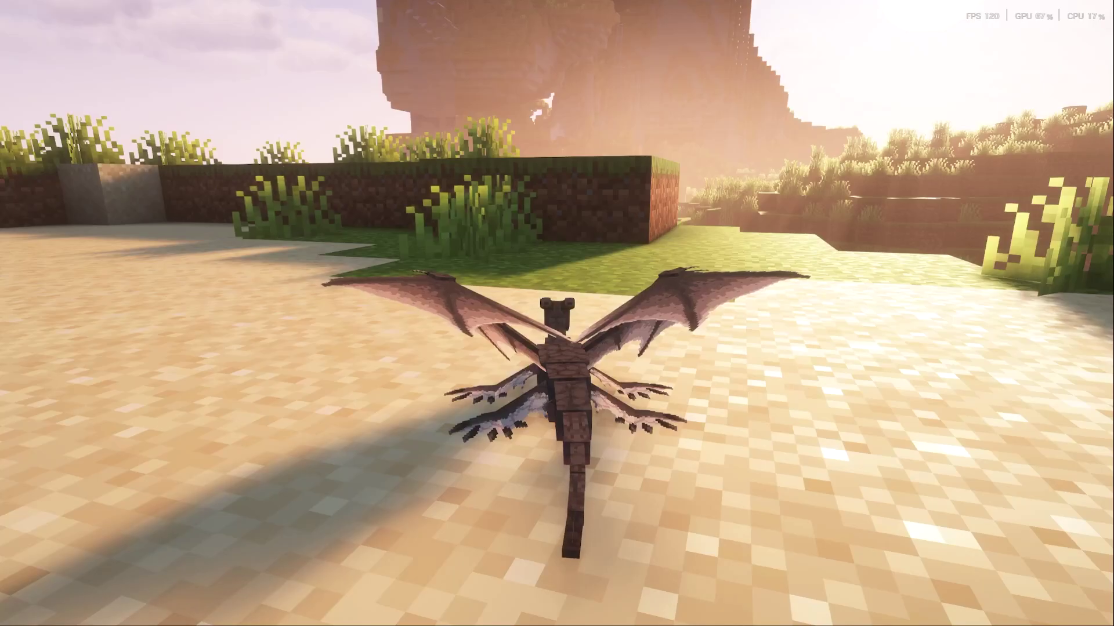
{"action": "key", "text": "w"}
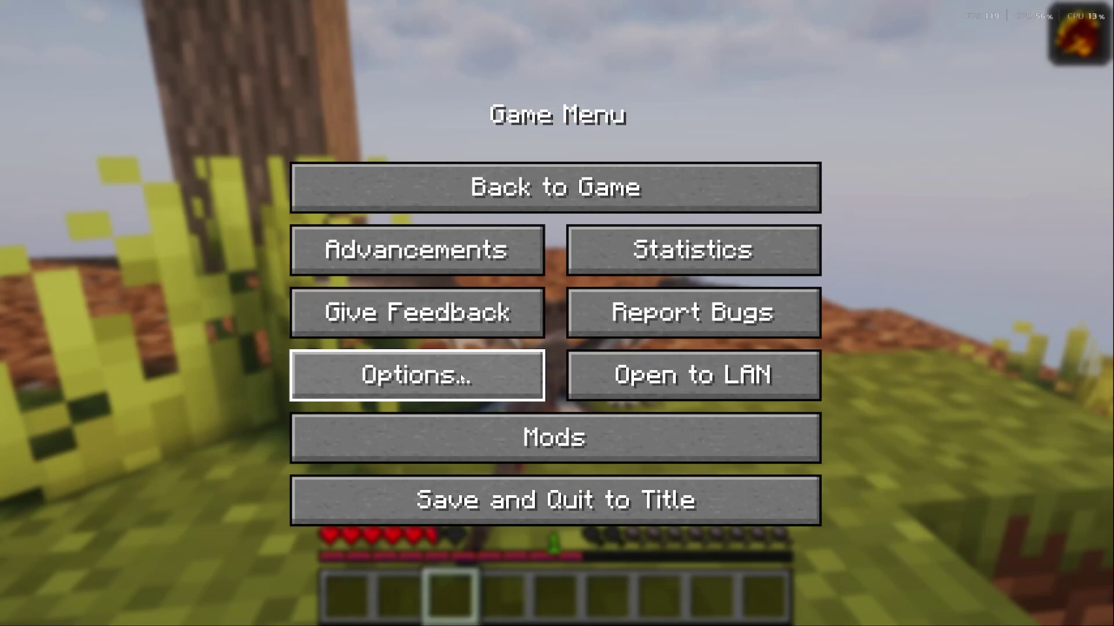
- Activate the DS - Draconized Armor and DS - Dark GUI resource packs in Options, then resume play
{"action": "left_click", "coordinate": [462, 378]}
{"action": "left_click", "coordinate": [392, 448]}
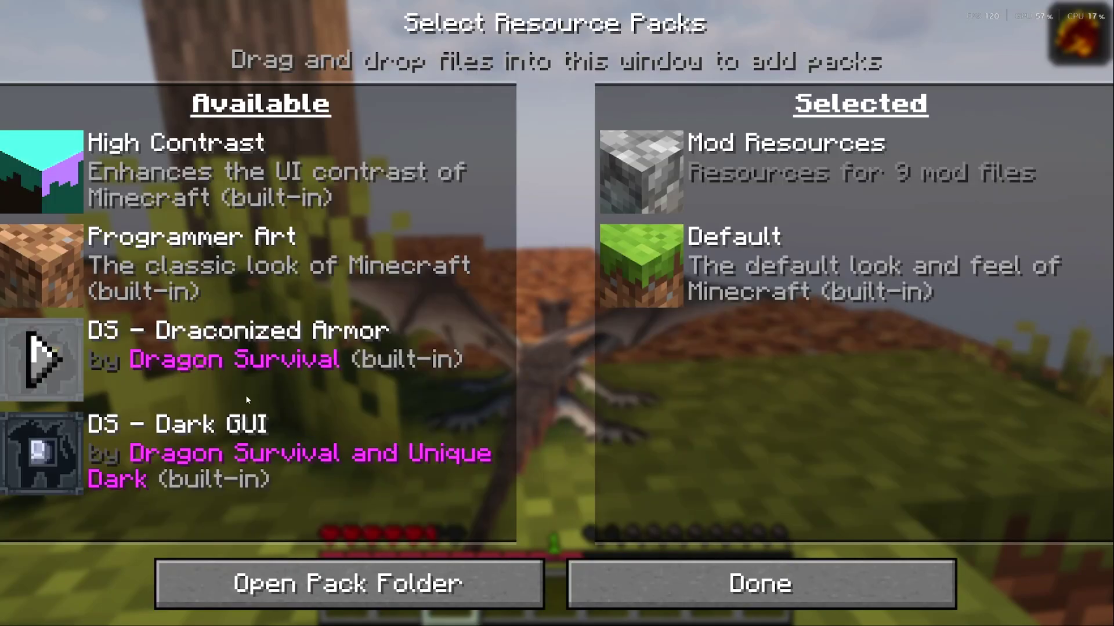
{"action": "left_click", "coordinate": [37, 360]}
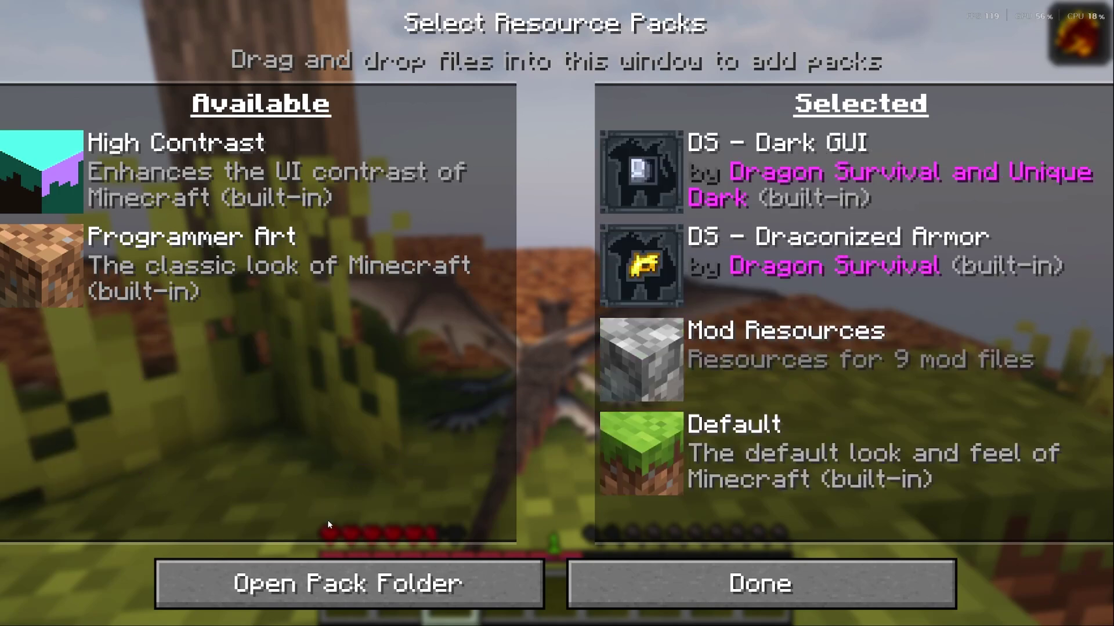
{"action": "left_click", "coordinate": [685, 606]}
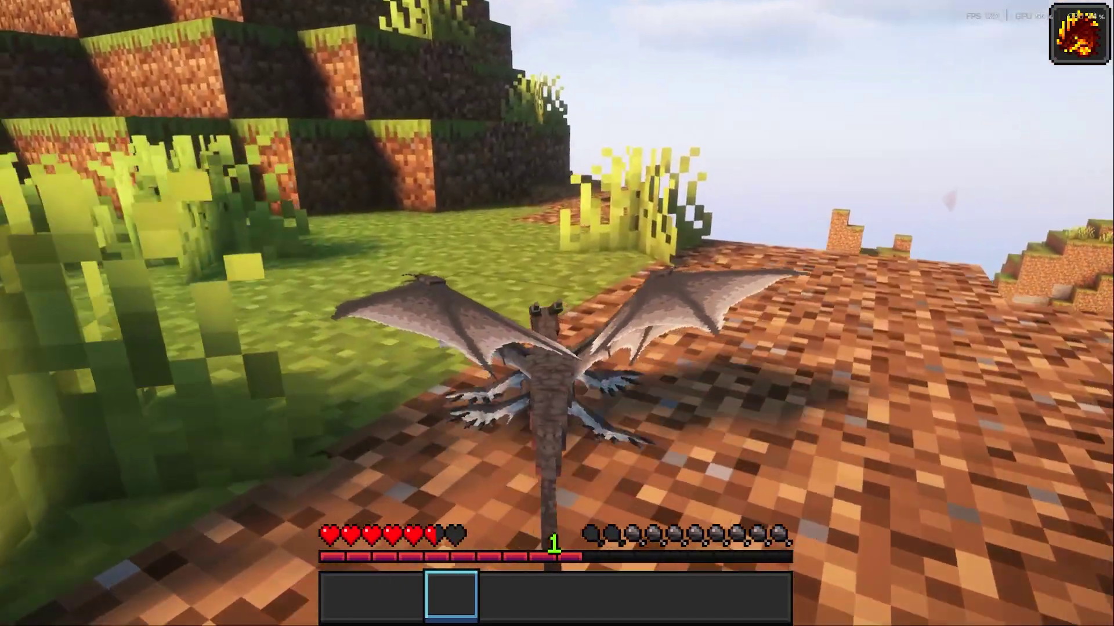
- Fly the dragon off the grass ledge along the cliff over the valley, then pause the game
{"action": "key", "text": "w"}
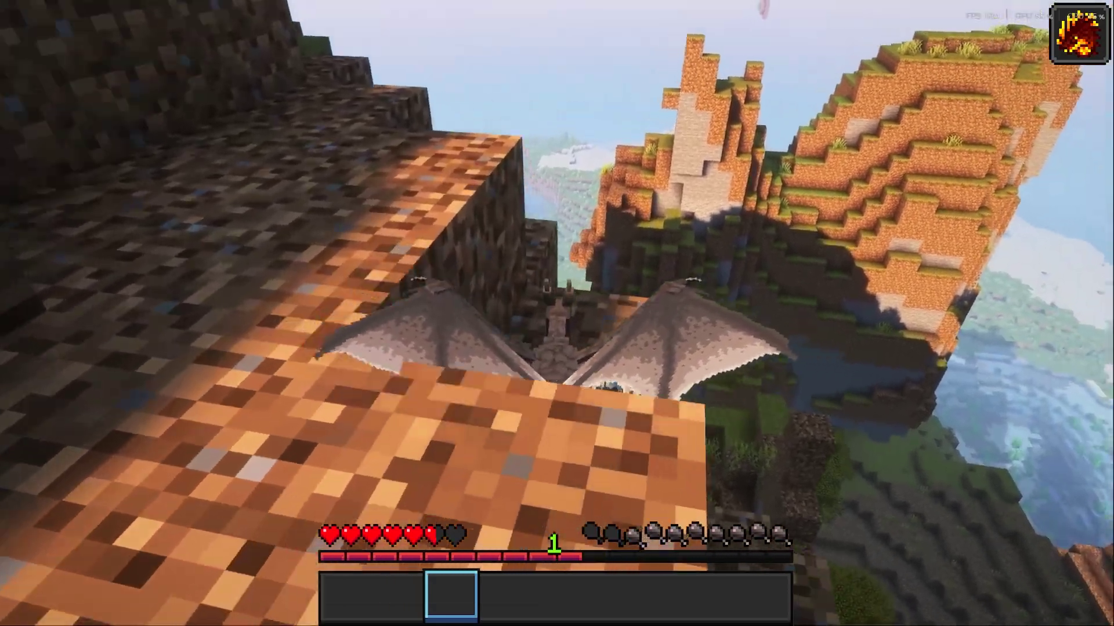
{"action": "key", "text": "space"}
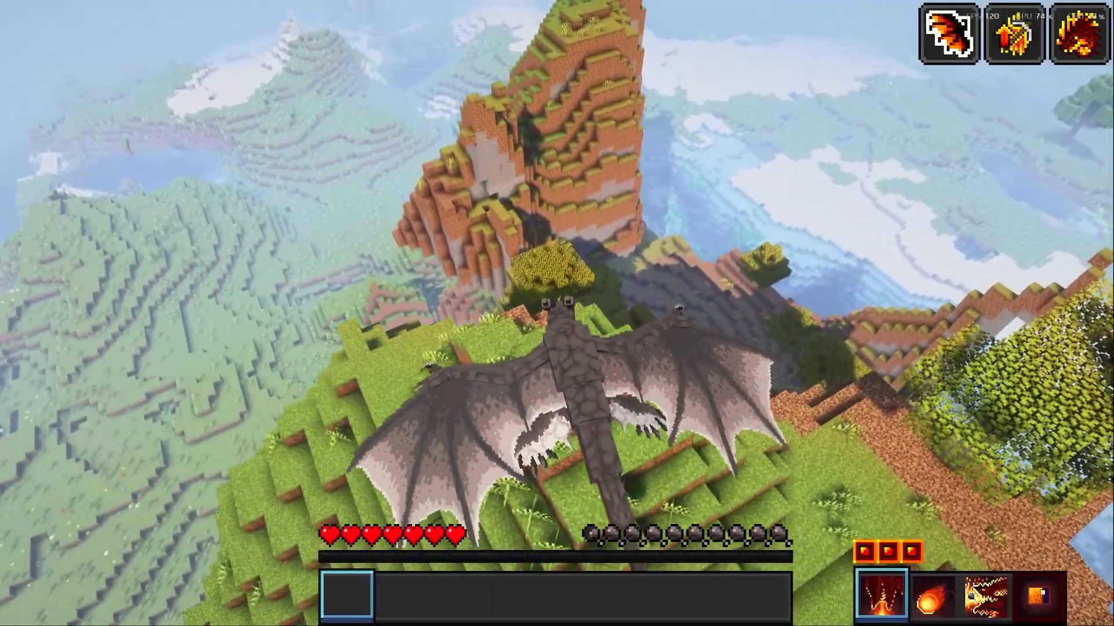
{"action": "key", "text": "Escape"}
{"action": "left_click", "coordinate": [470, 265]}
{"action": "mouse_move", "coordinate": [314, 367]}
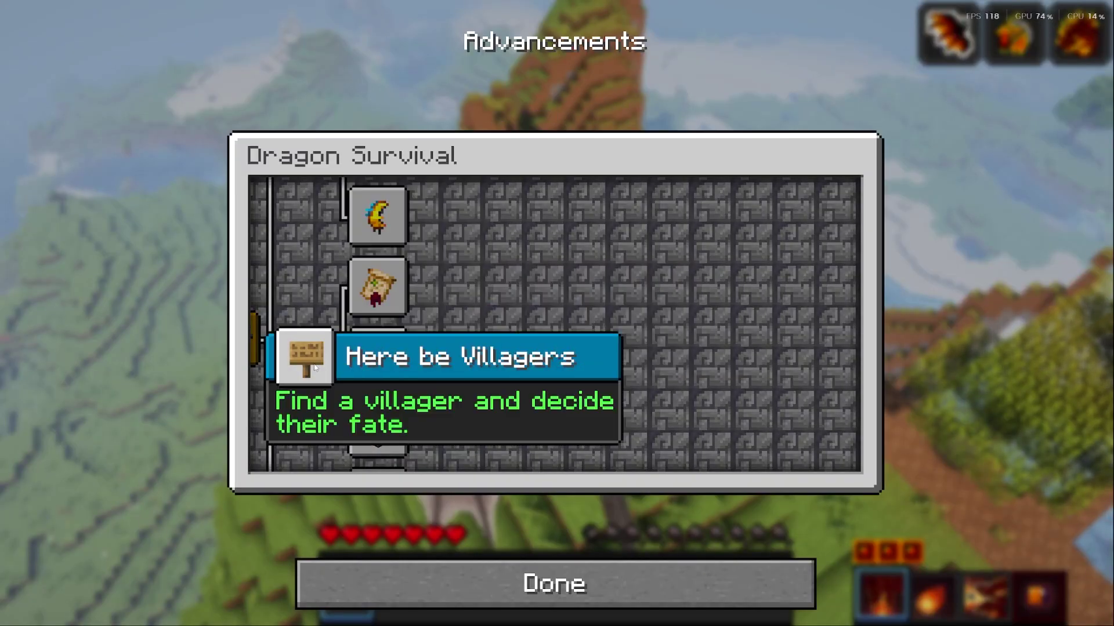
{"action": "left_click_drag", "start_coordinate": [373, 356], "coordinate": [373, 309]}
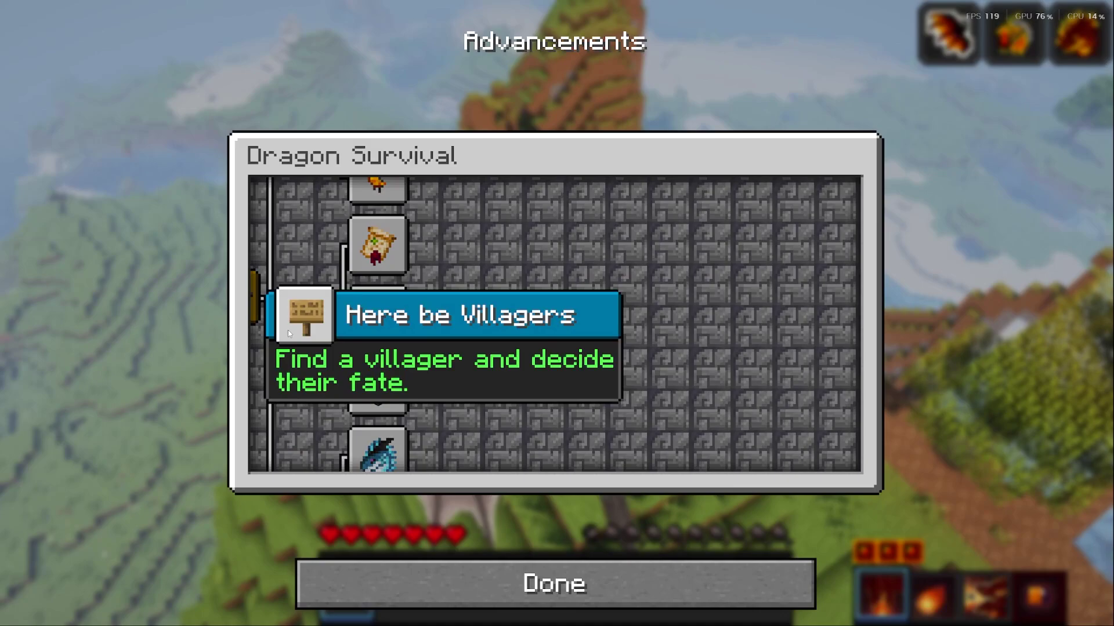
{"action": "left_click_drag", "start_coordinate": [290, 324], "coordinate": [356, 334]}
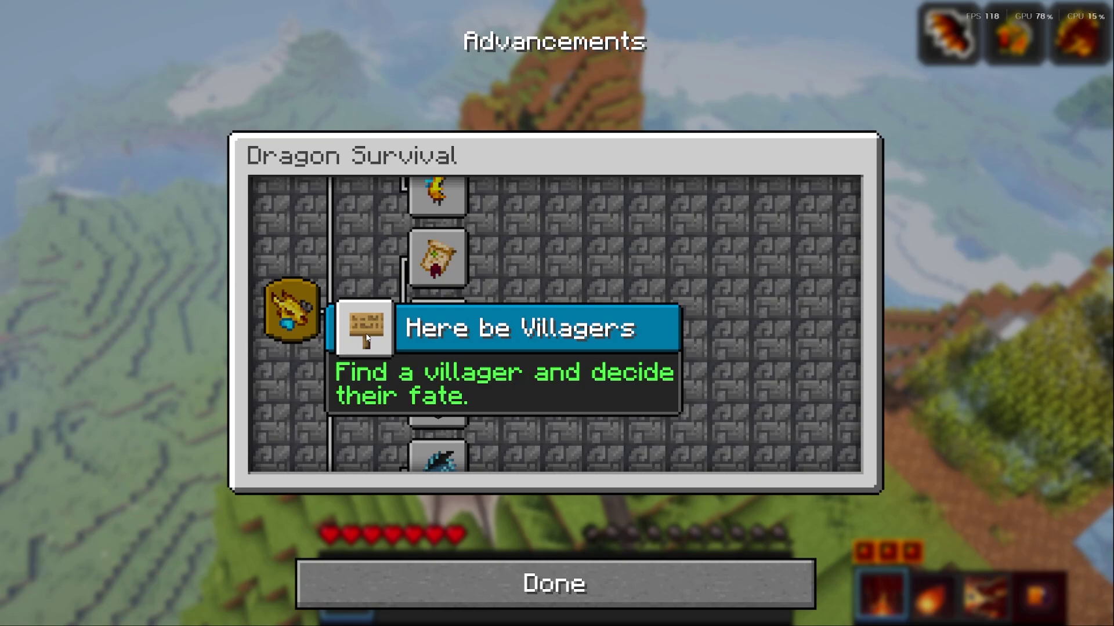
{"action": "left_click_drag", "start_coordinate": [354, 248], "coordinate": [372, 377]}
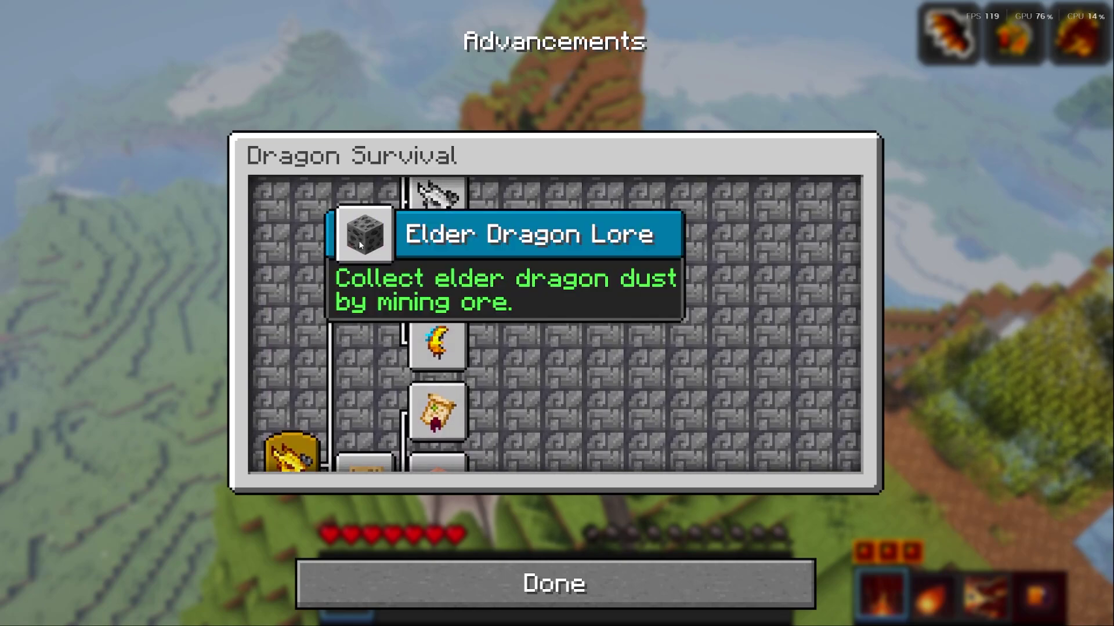
{"action": "key", "text": "Escape"}
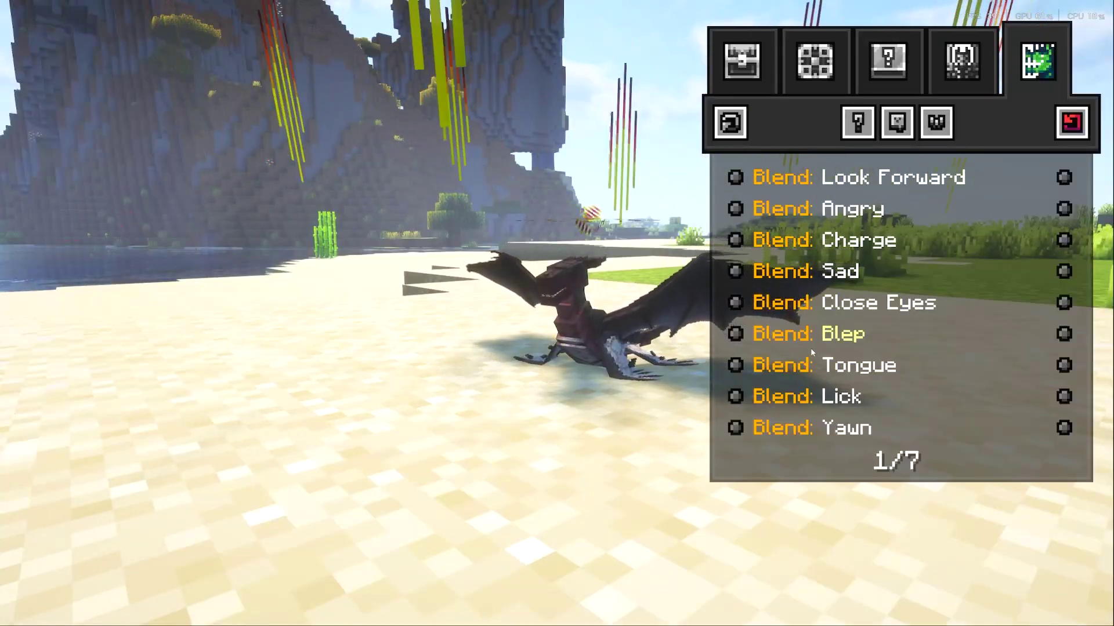
- Find the Sit: Magic emote in the emote list and have the dragon play it
{"action": "scroll", "coordinate": [819, 332], "scroll_direction": "down", "scroll_amount": 1}
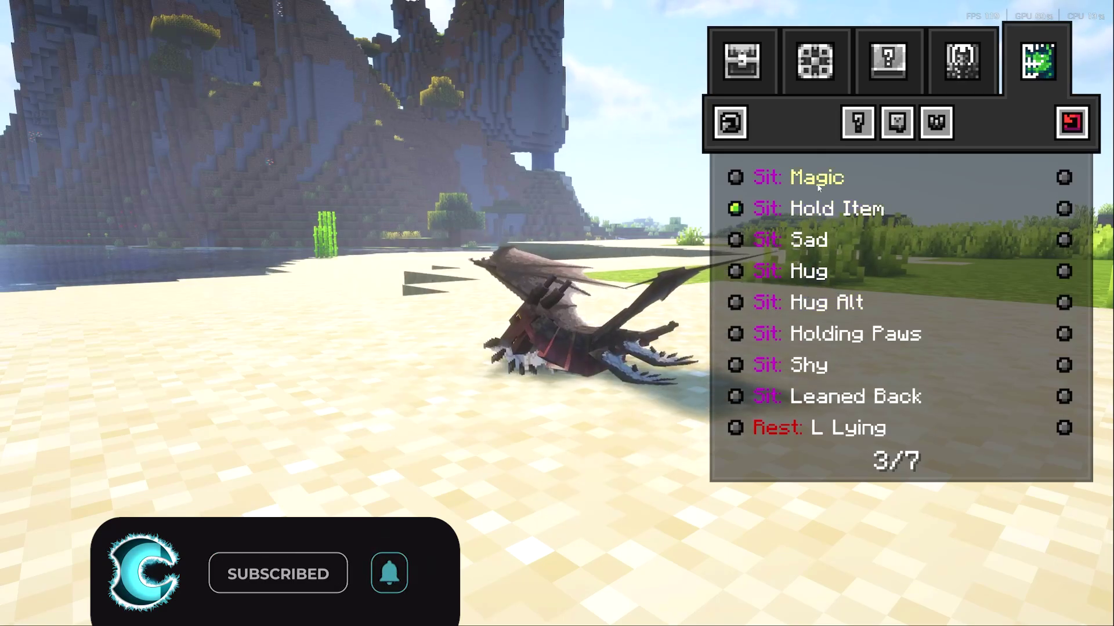
{"action": "left_click", "coordinate": [819, 184]}
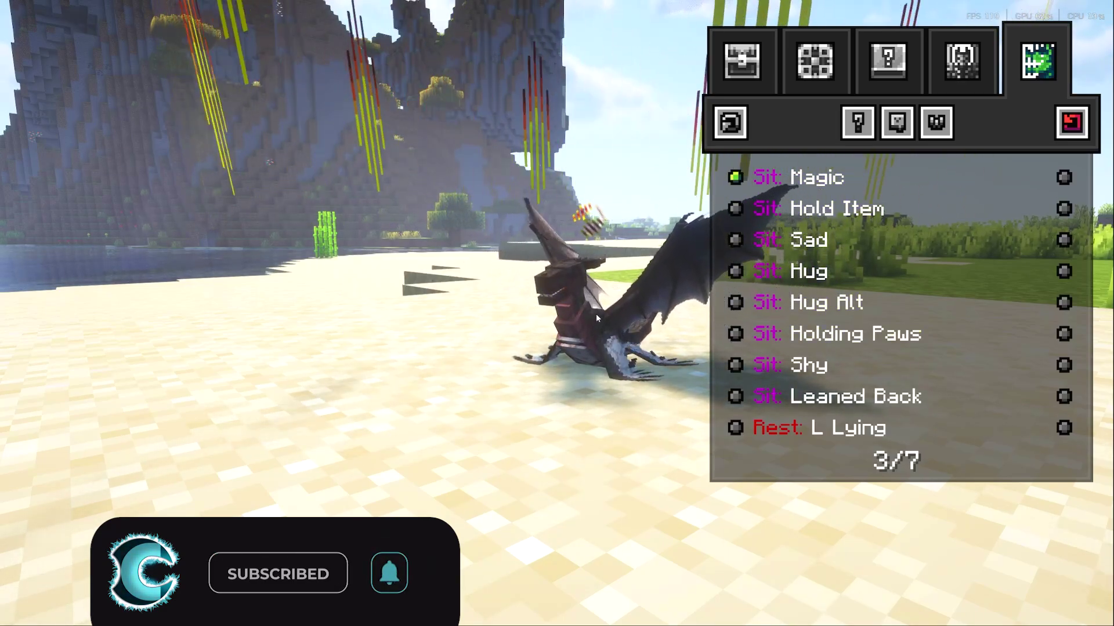